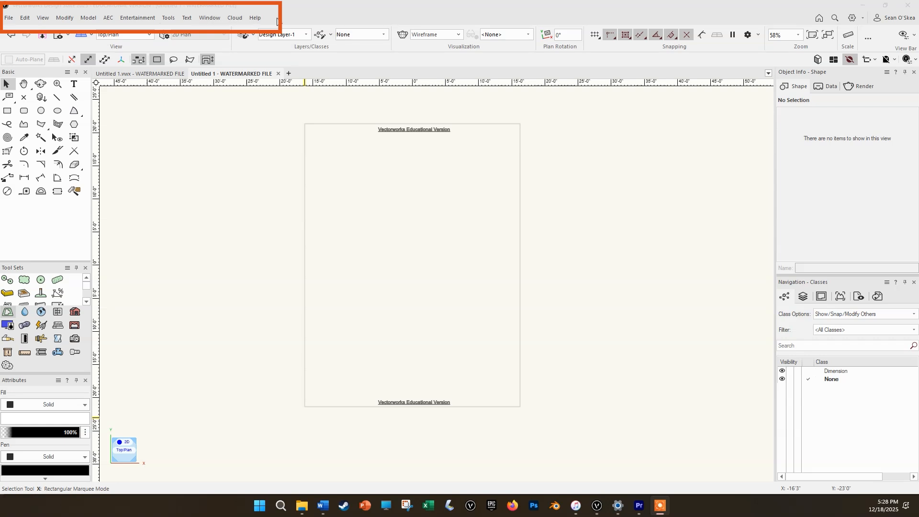
left_click(9, 18)
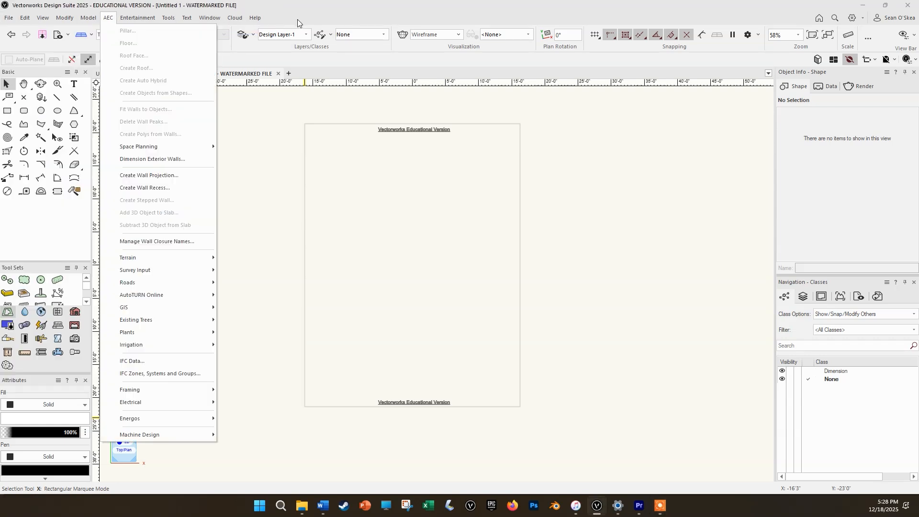
mouse_move(196, 23)
mouse_move(255, 17)
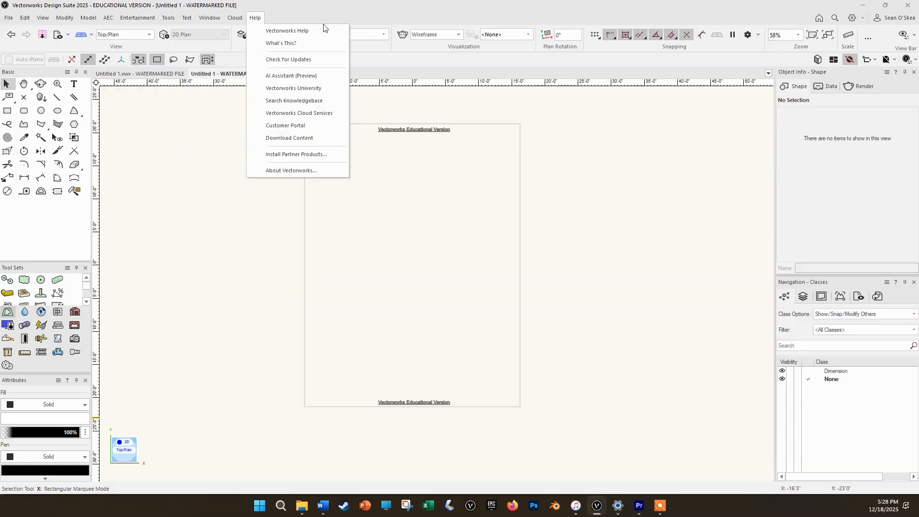
left_click(366, 17)
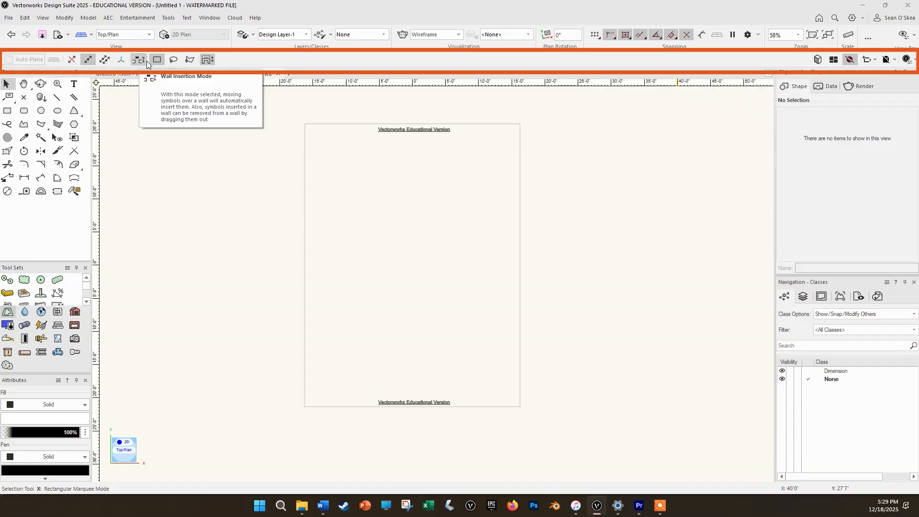
Activate the Rectangle, double-line and Fillet tools in turn to compare their mode options, and return to the Selection tool
key("4")
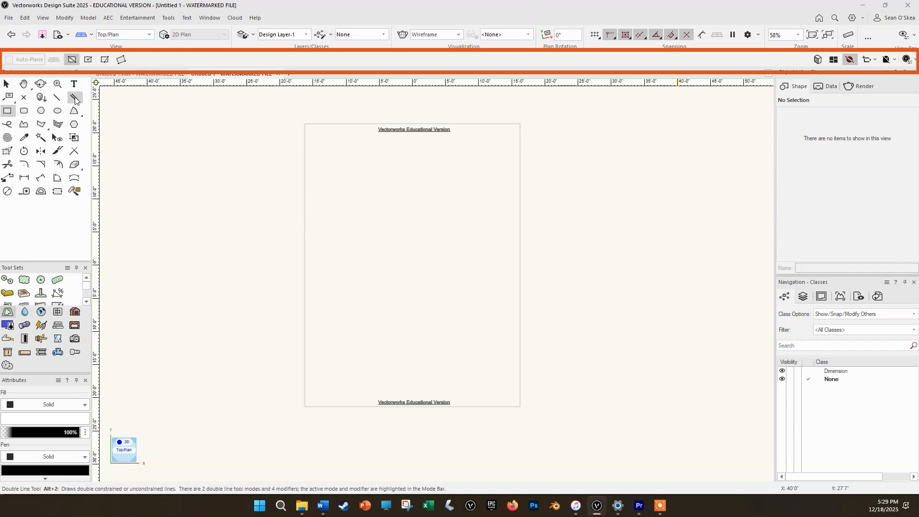
left_click(75, 100)
left_click(60, 129)
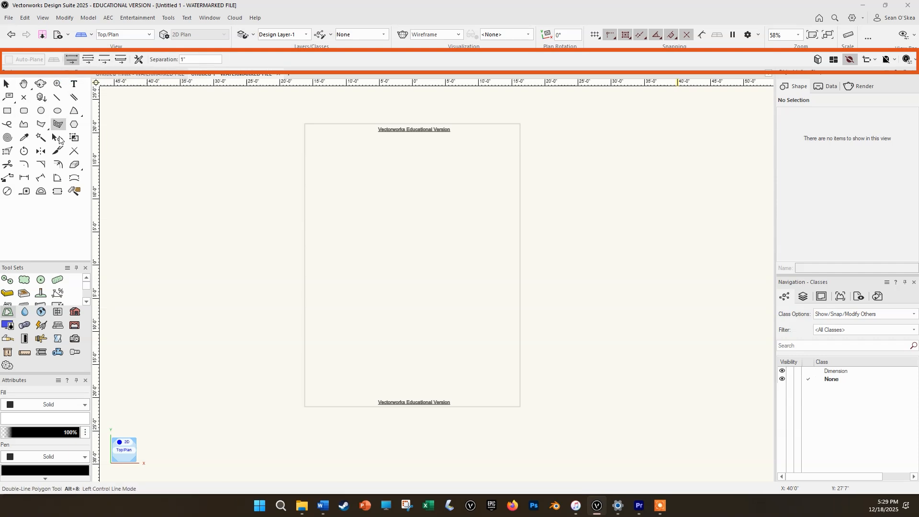
left_click(24, 165)
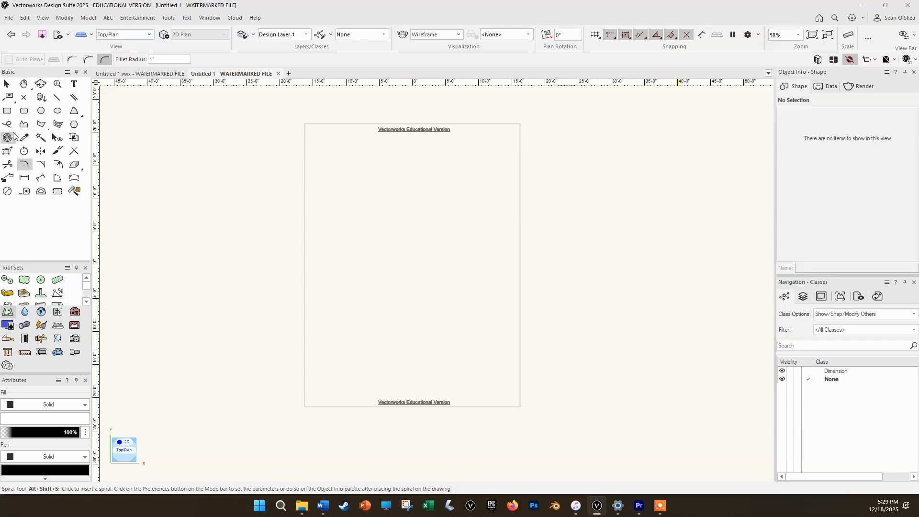
left_click(12, 111)
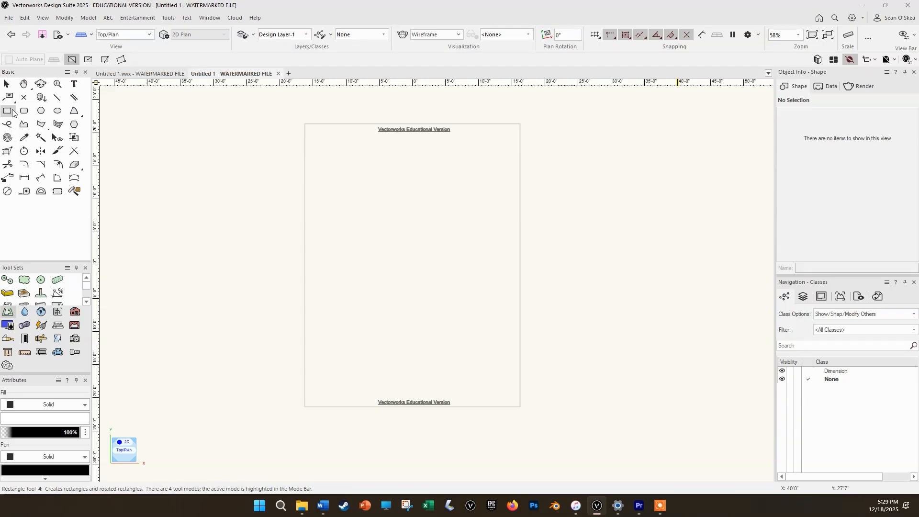
key("x")
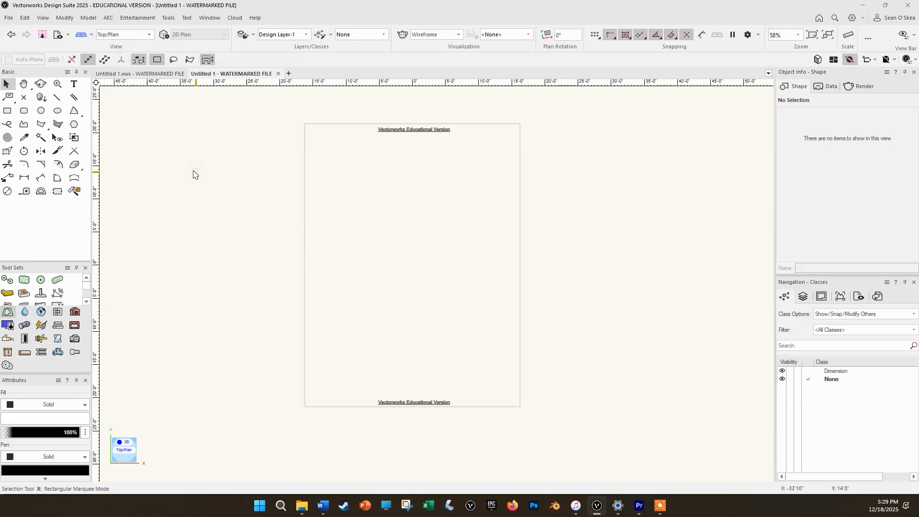
Enlarge the Tool Sets palette and look through the tools in several different tool sets
left_click_drag(55, 262, 56, 219)
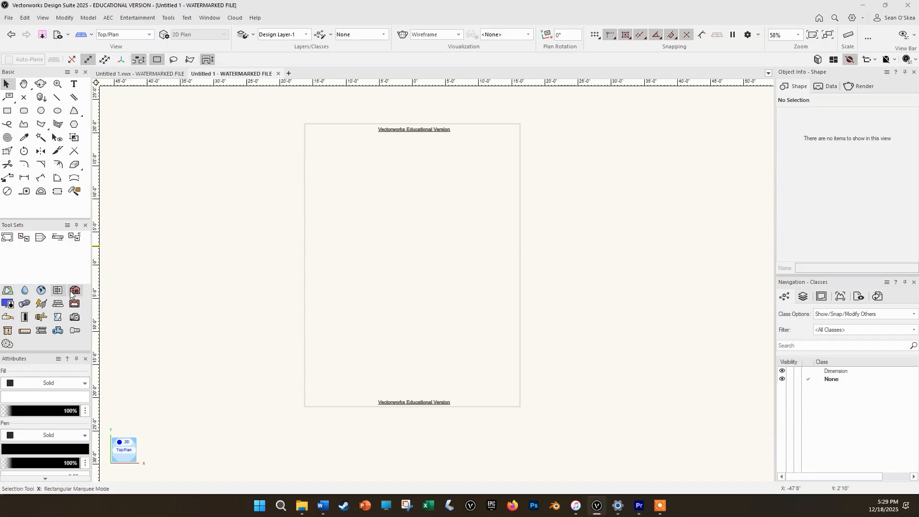
left_click(58, 304)
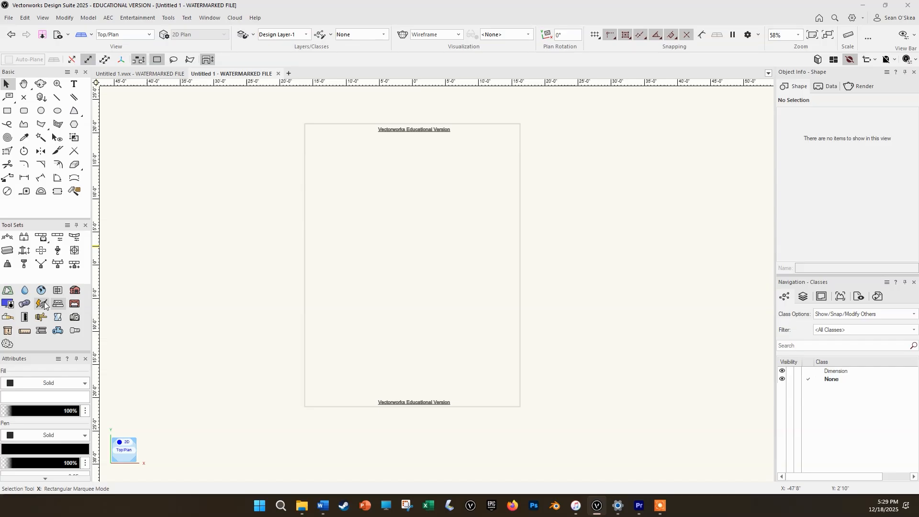
left_click(8, 318)
left_click(57, 331)
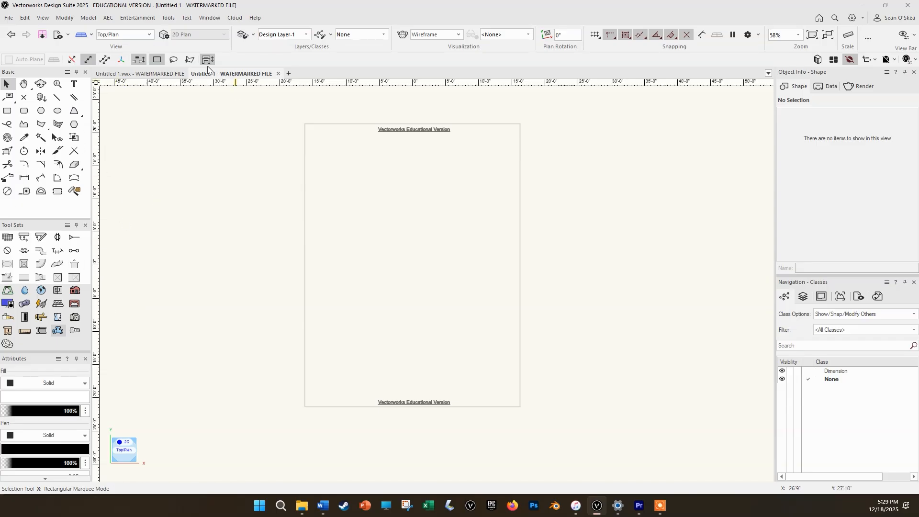
Switch the workspace to Spotlight
left_click(175, 18)
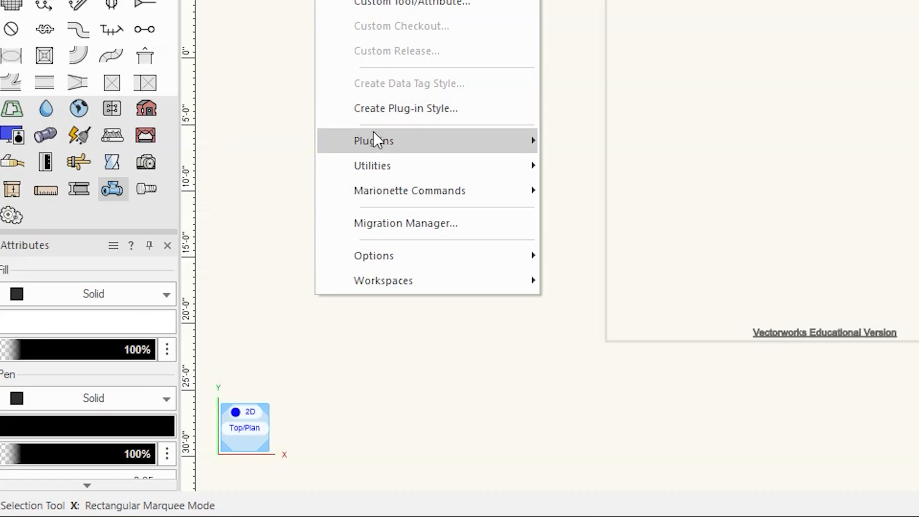
mouse_move(418, 283)
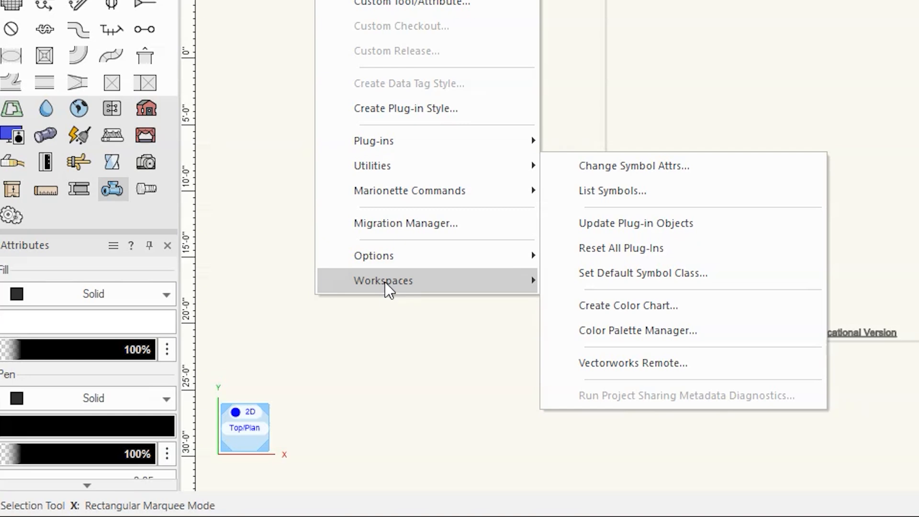
mouse_move(385, 282)
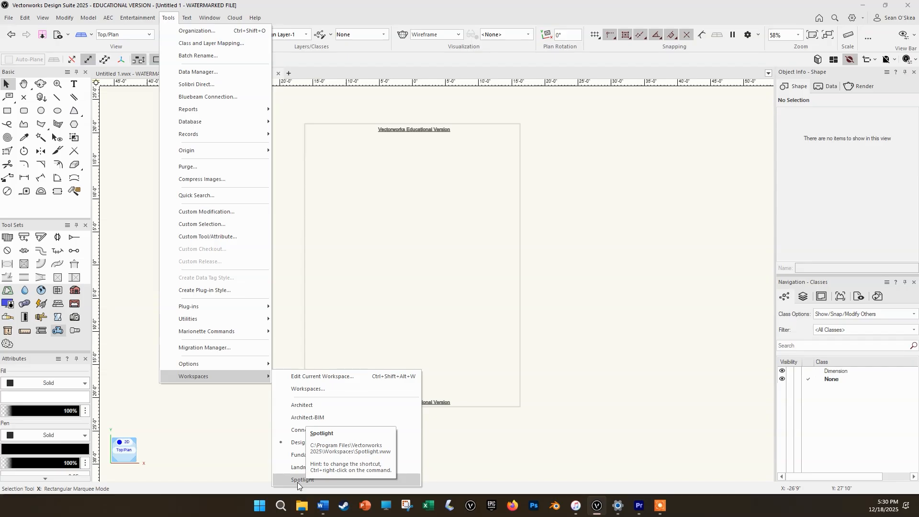
left_click(297, 482)
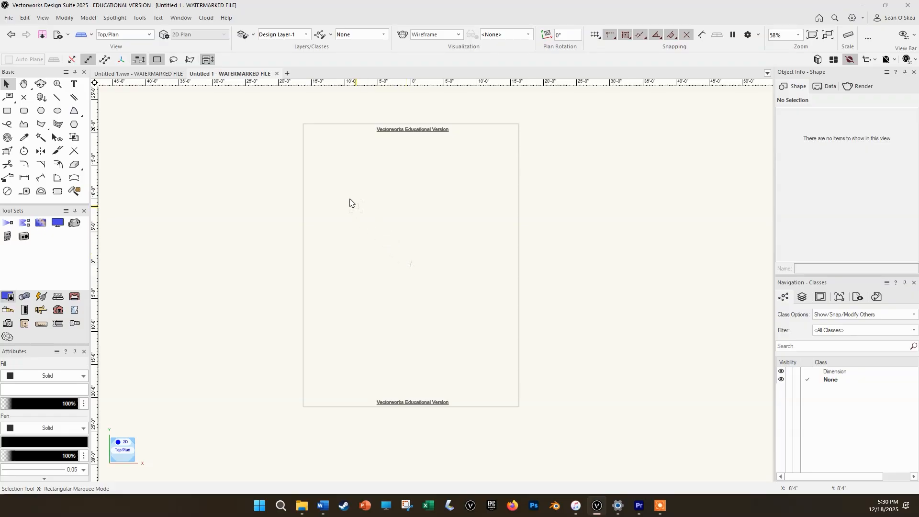
left_click(117, 21)
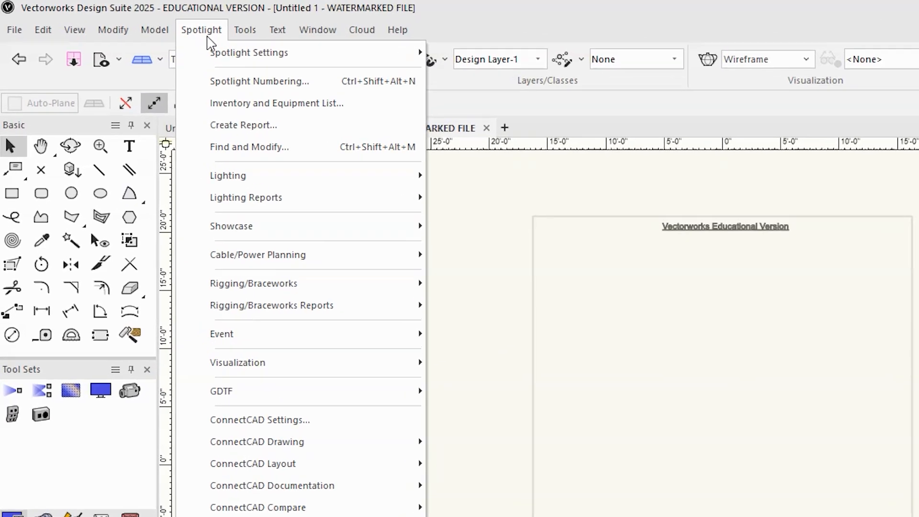
left_click(118, 21)
left_click(235, 41)
left_click(235, 41)
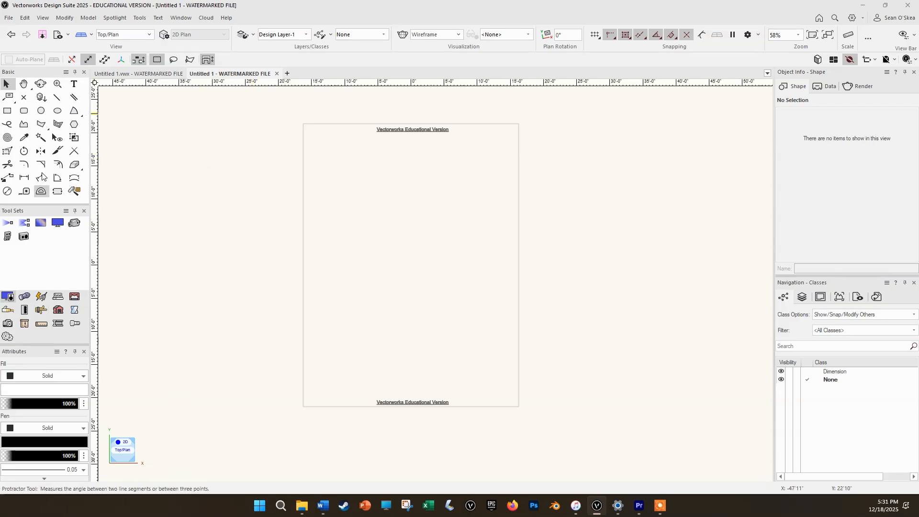
left_click(56, 86)
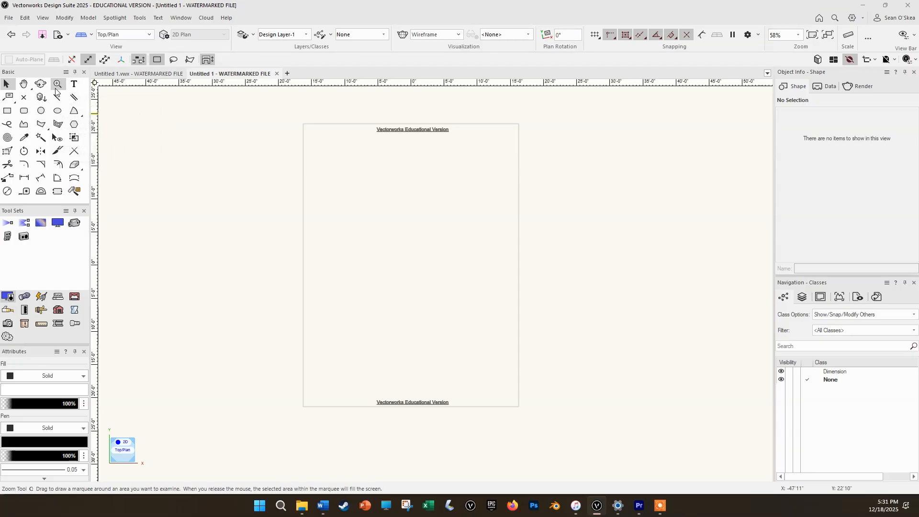
left_click(41, 137)
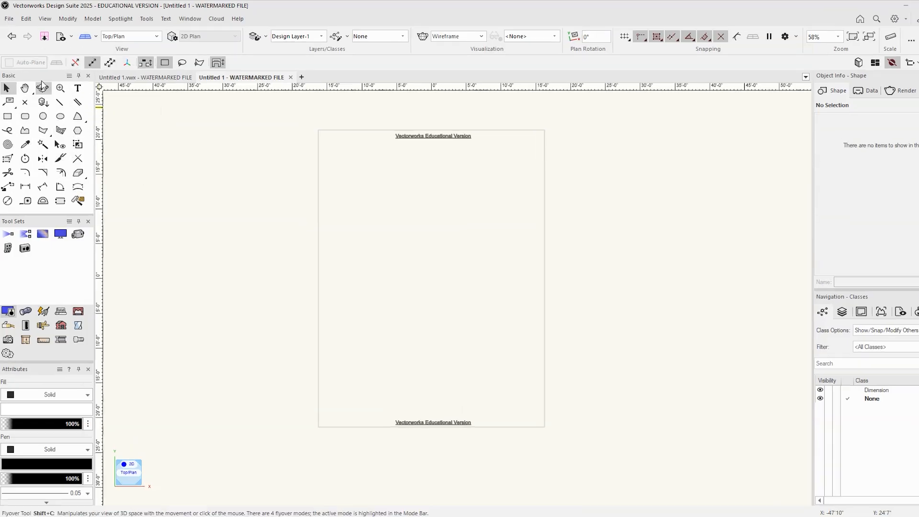
left_click(6, 88)
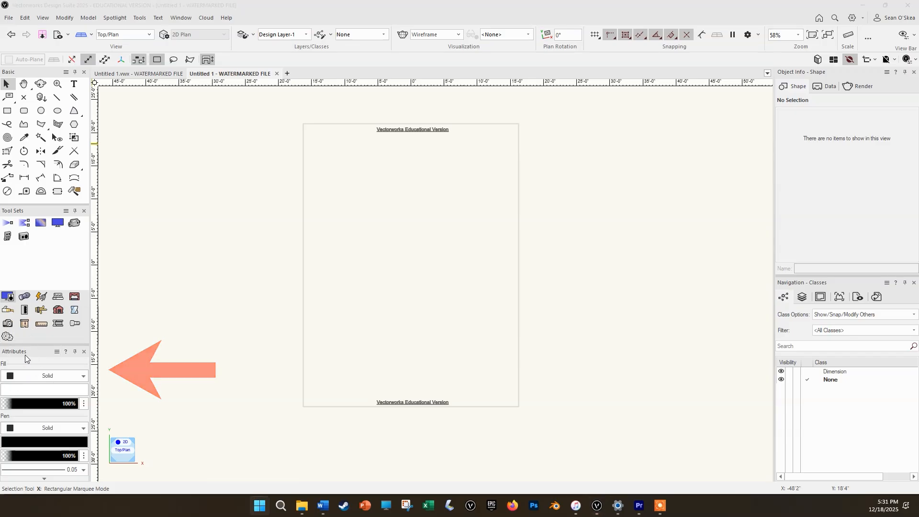
Undock the Attributes palette to float over the drawing area and unpin it so it collapses when not in use
left_click_drag(23, 352, 149, 153)
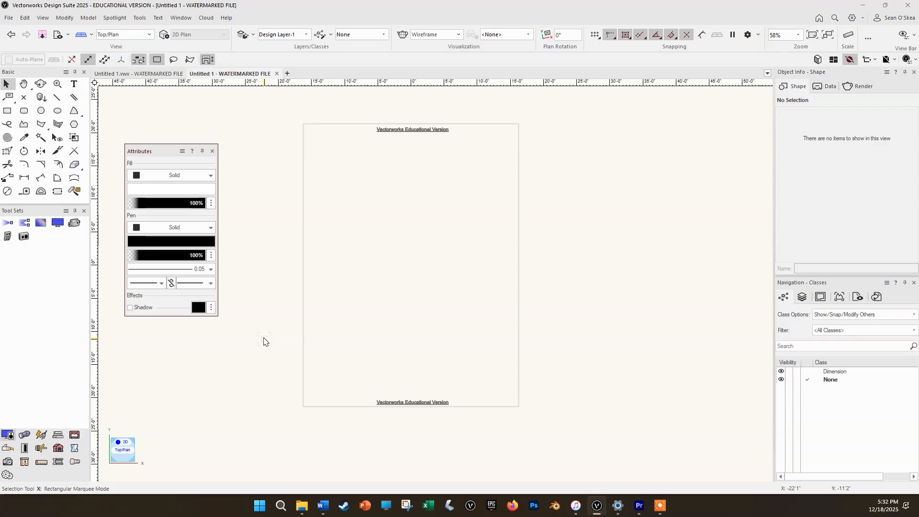
left_click_drag(160, 153, 169, 134)
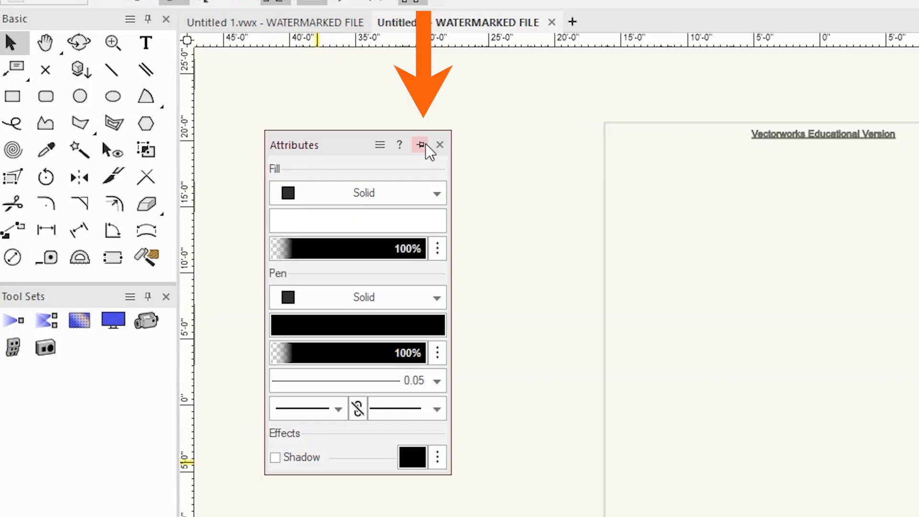
left_click(426, 145)
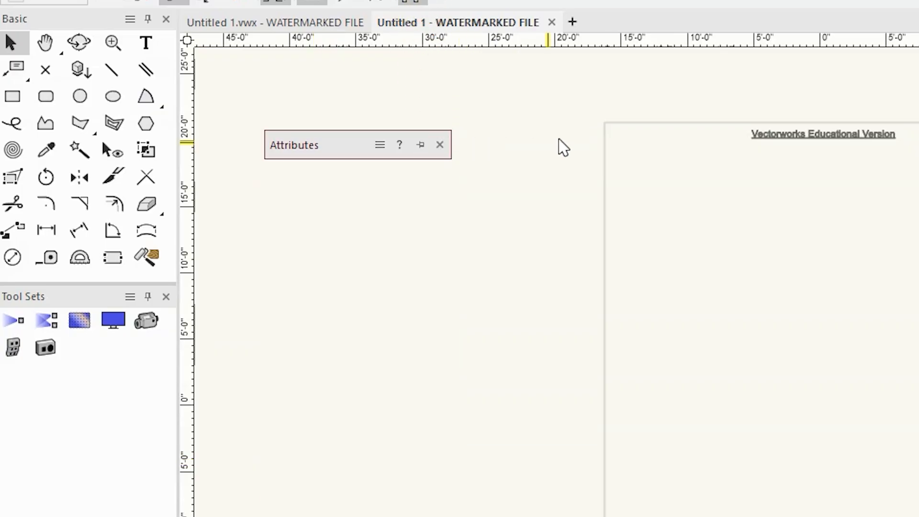
mouse_move(341, 148)
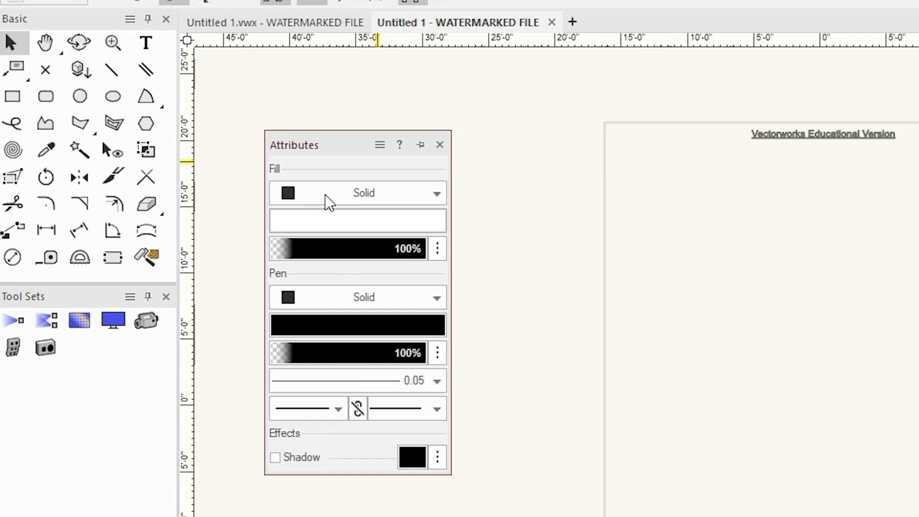
Pin and again unpin the floating Attributes palette, and move it to the upper-left corner of the drawing area
left_click(420, 145)
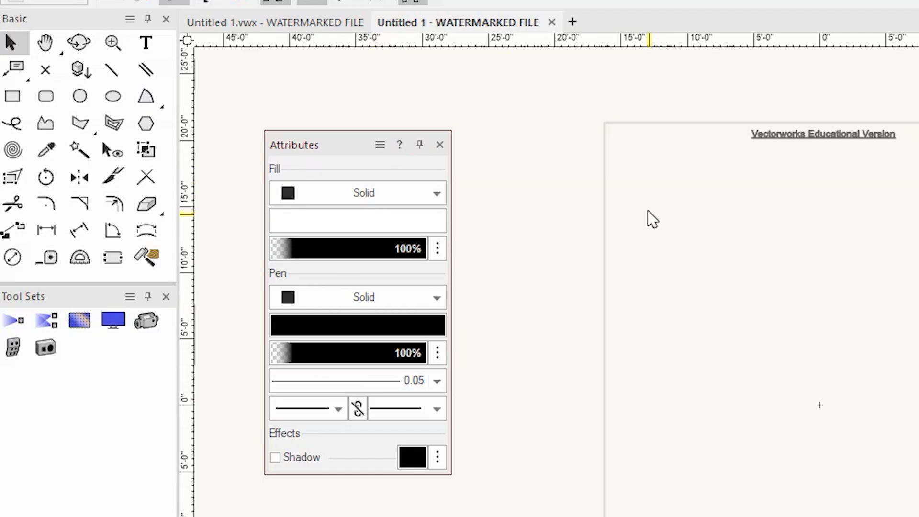
left_click(420, 144)
mouse_move(314, 158)
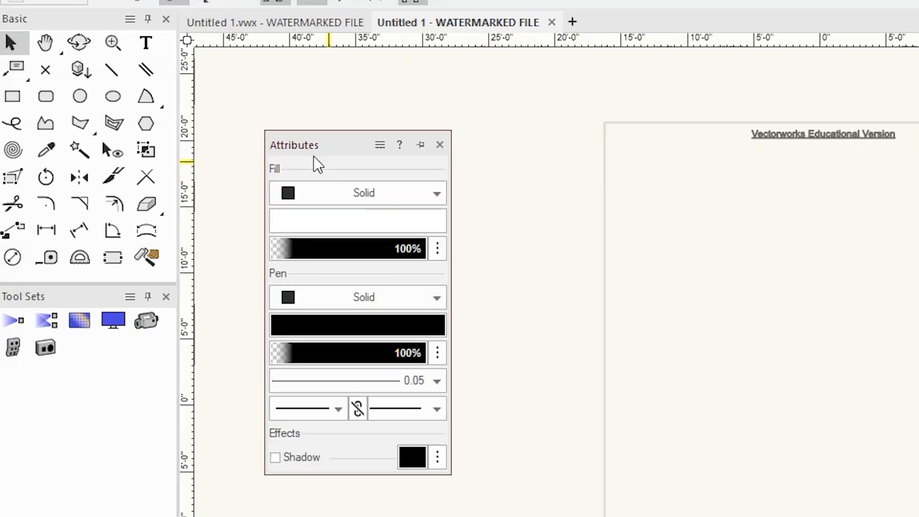
left_click_drag(301, 141, 238, 66)
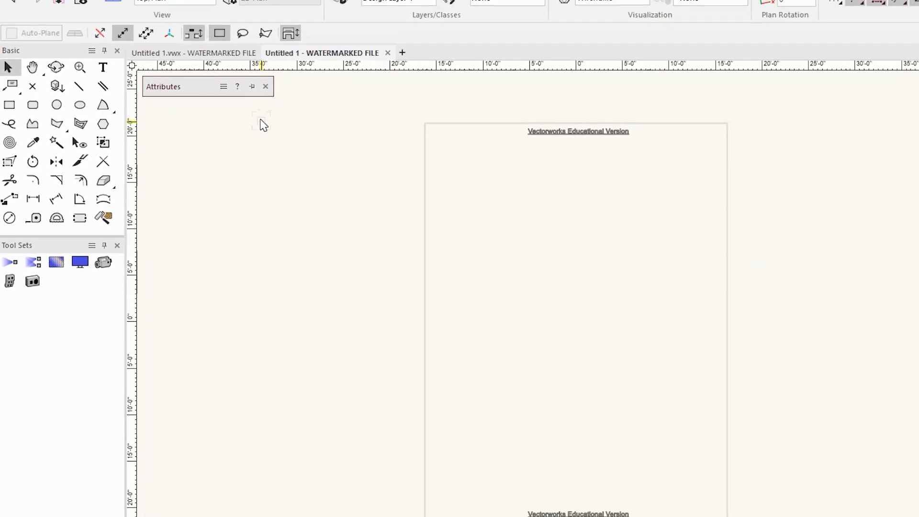
Close the Attributes palette and reopen it, keeping it floating near the upper-left corner of the drawing area
mouse_move(271, 91)
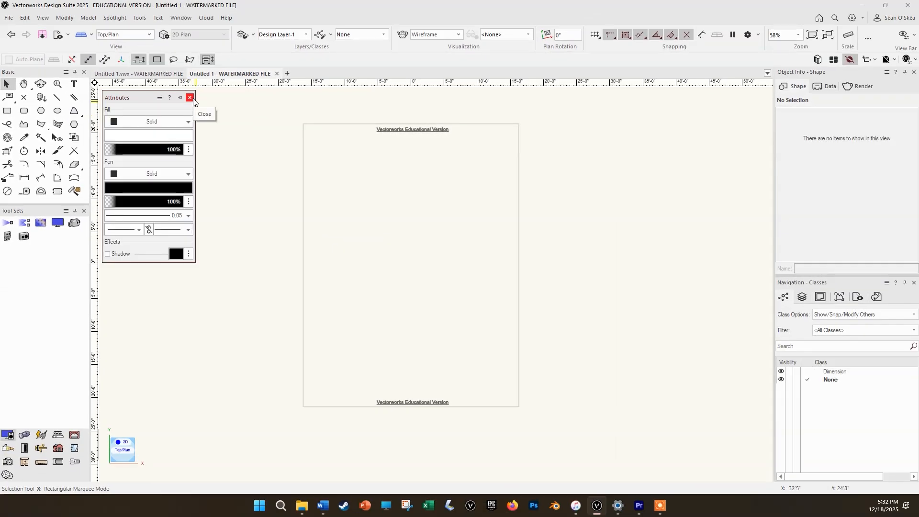
left_click(190, 98)
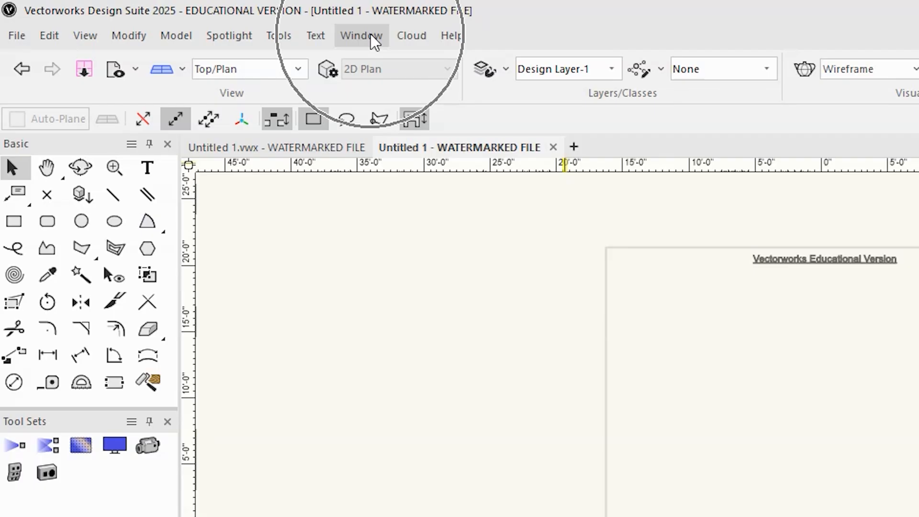
left_click(370, 33)
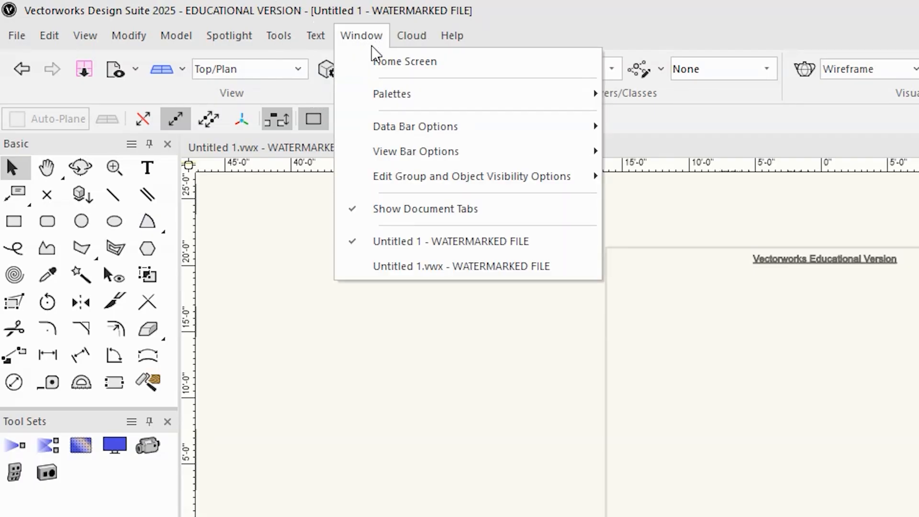
mouse_move(373, 89)
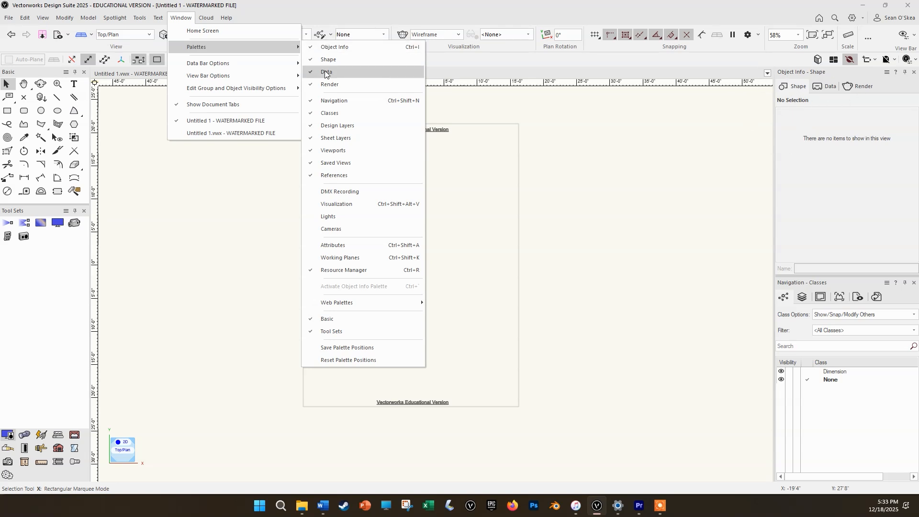
left_click(344, 246)
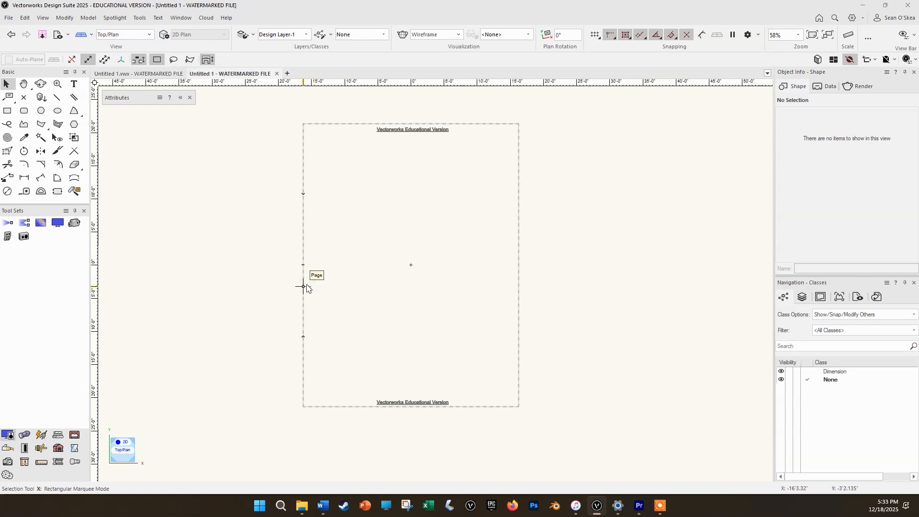
mouse_move(125, 104)
left_mouse_down()
mouse_move(211, 246)
mouse_move(91, 247)
mouse_move(12, 268)
mouse_move(47, 359)
mouse_move(44, 330)
mouse_move(50, 334)
mouse_move(29, 346)
mouse_move(24, 266)
mouse_move(200, 252)
mouse_move(127, 98)
left_mouse_up()
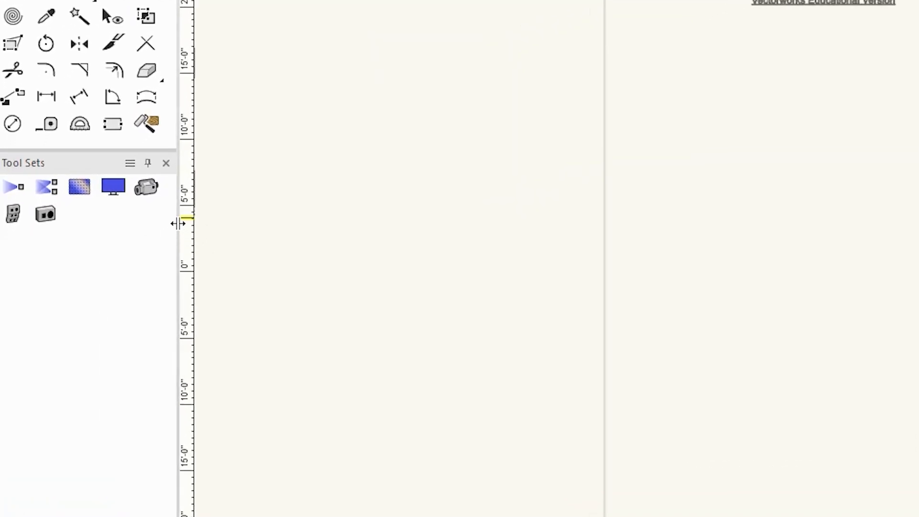
Narrow the docked tool palettes to three columns and lengthen the Basic palette so all its tools fit
left_click_drag(178, 224, 178, 224)
mouse_move(151, 225)
left_mouse_down()
mouse_move(199, 230)
mouse_move(113, 232)
mouse_move(126, 232)
left_mouse_up()
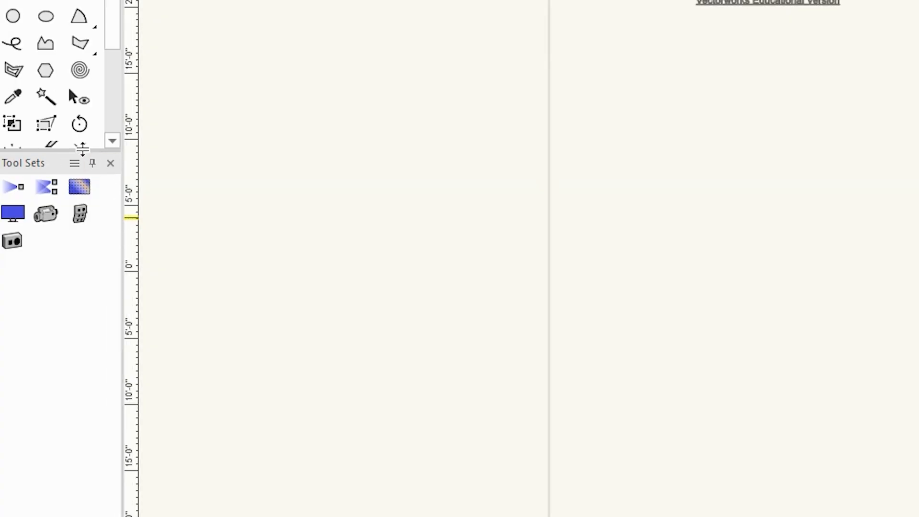
left_click_drag(82, 151, 66, 330)
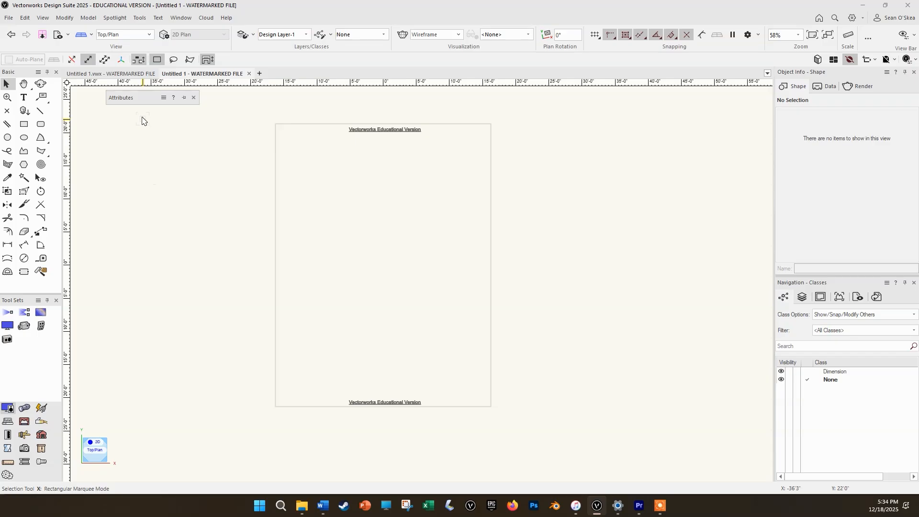
Move the floating Attributes palette right into the upper-left corner of the drawing area, beside the docked tool palettes
left_click_drag(133, 98, 102, 96)
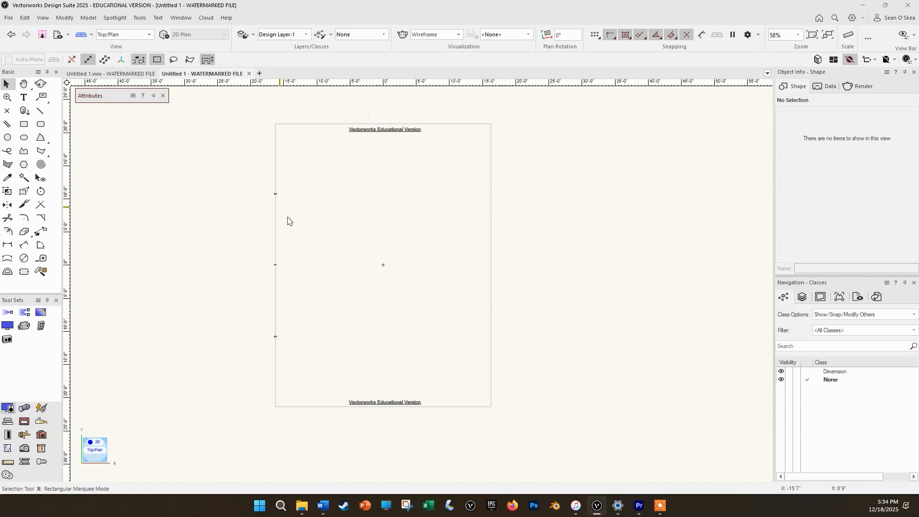
In the page setup, show page breaks and set a manually chosen ASME B size for the printable area
left_click(9, 18)
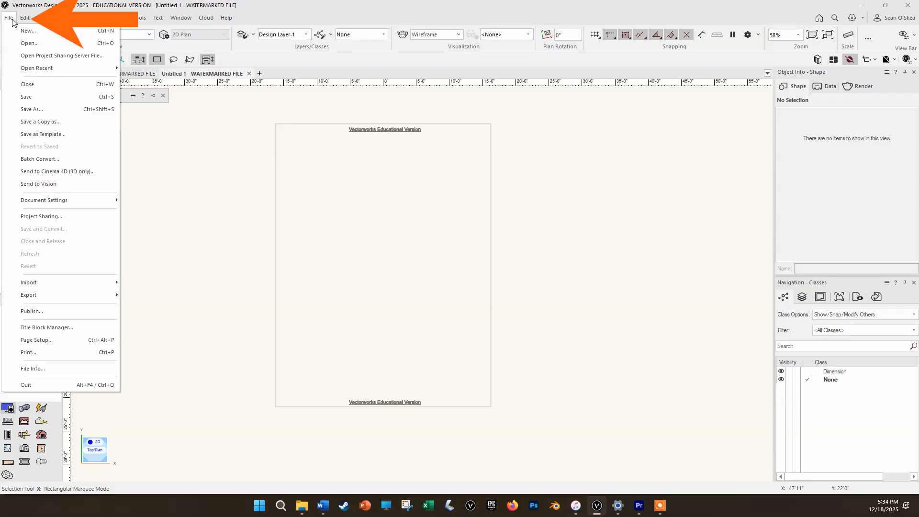
left_click(57, 342)
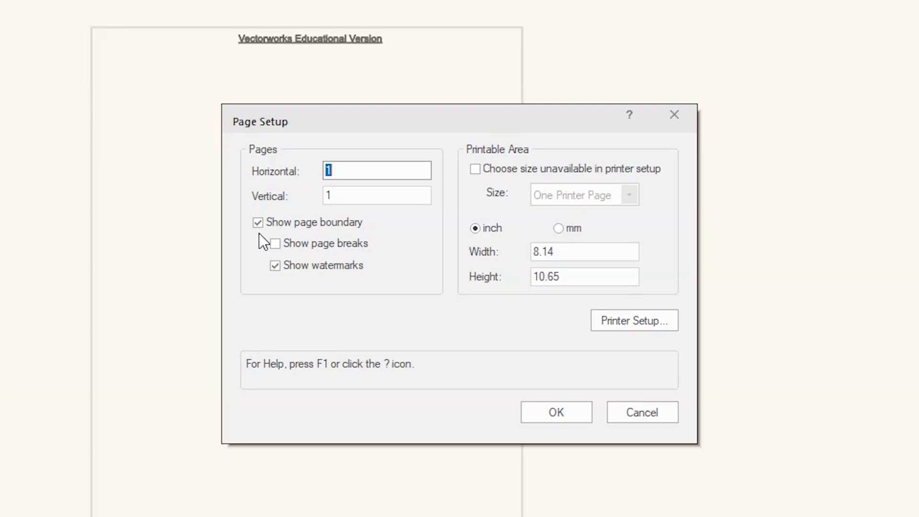
left_click(280, 246)
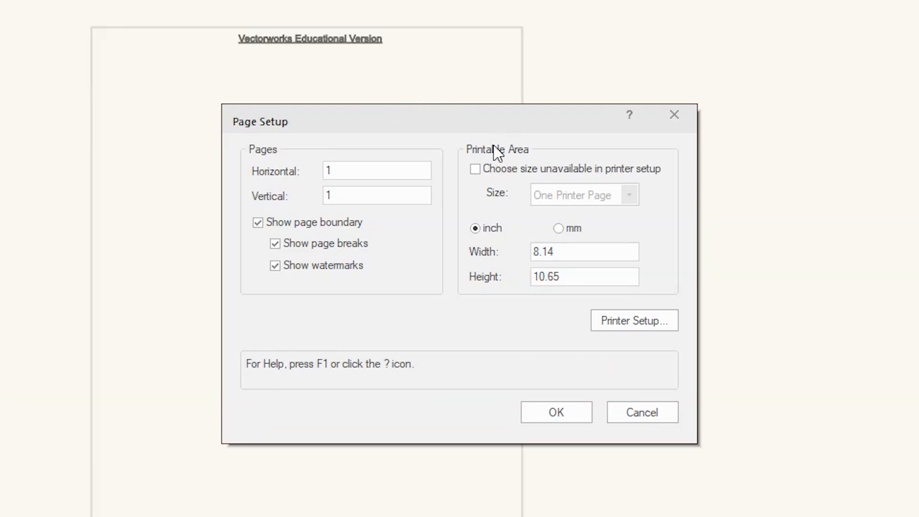
left_click(478, 171)
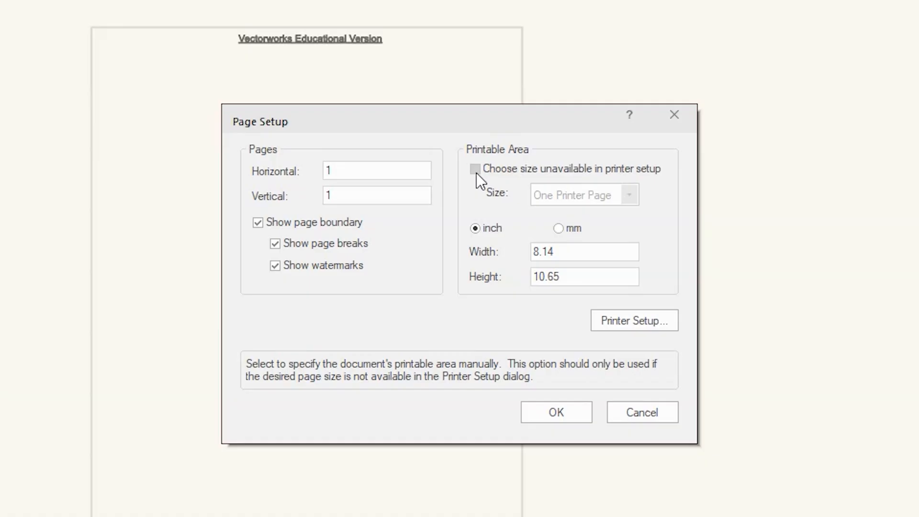
left_click(476, 172)
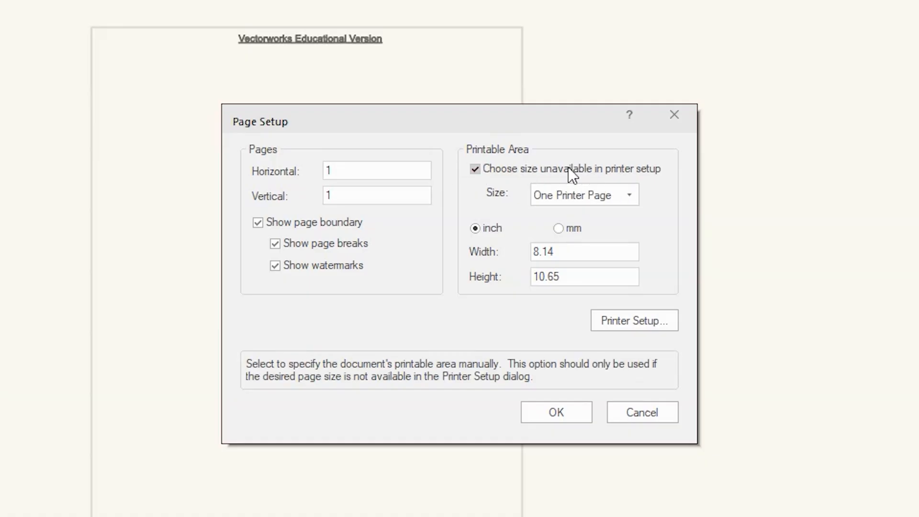
left_click(629, 197)
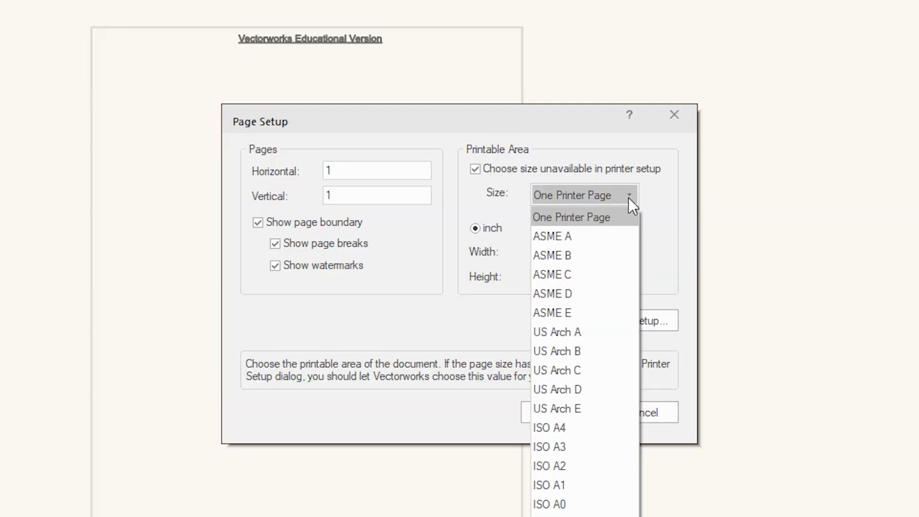
left_click(608, 257)
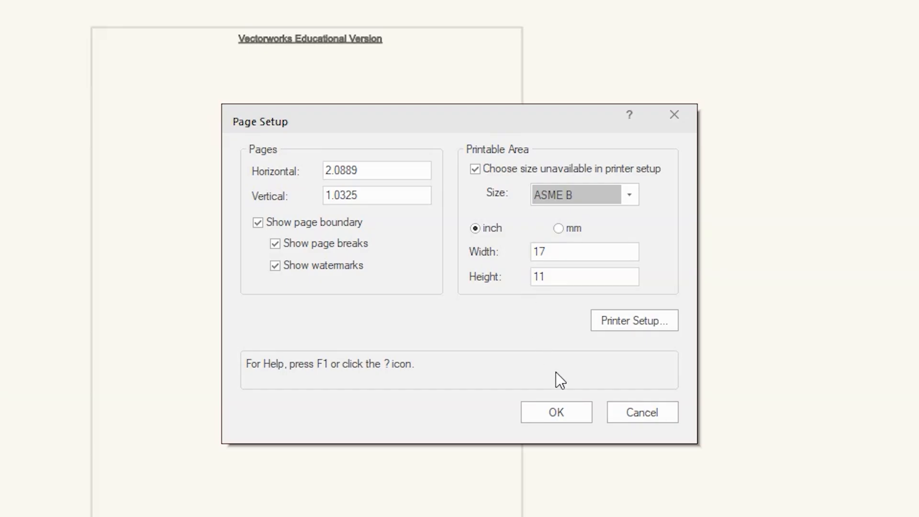
left_click(563, 413)
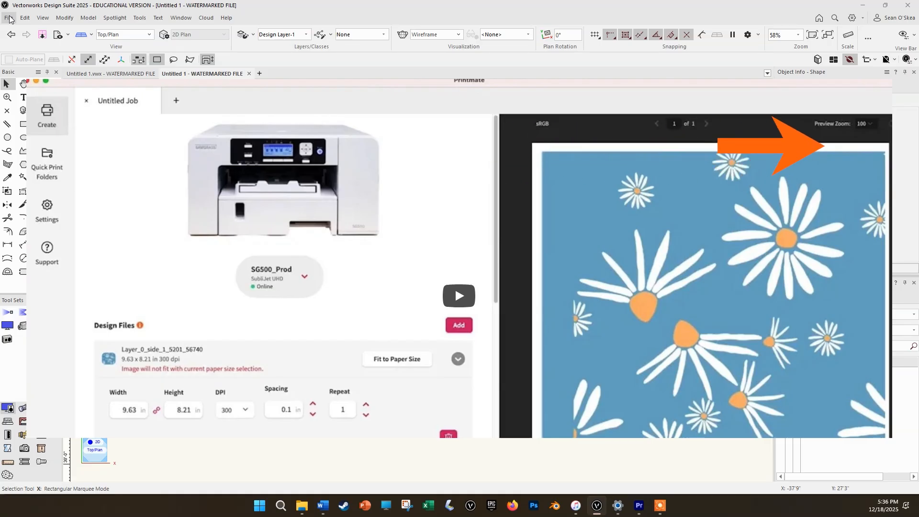
In the page setup, reduce the printable area to a width of 16.5 inches and a height of 10.5 inches
left_click(10, 18)
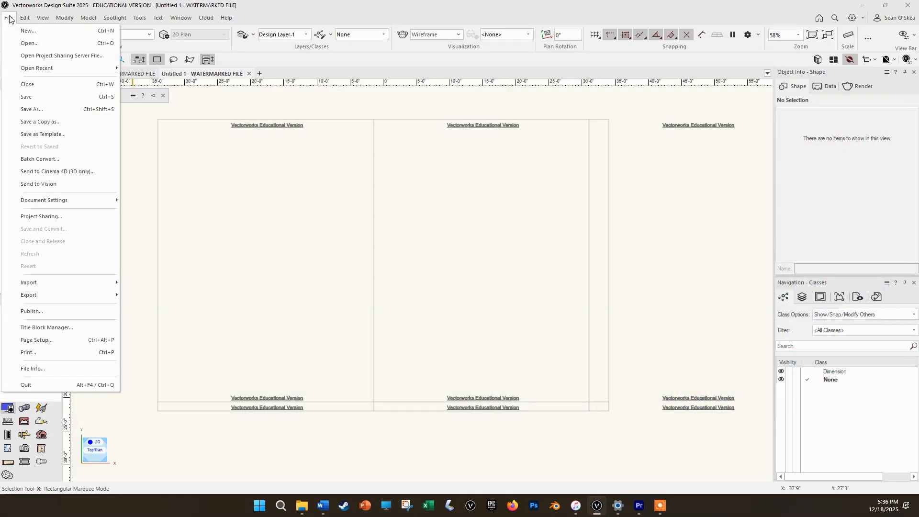
left_click(45, 340)
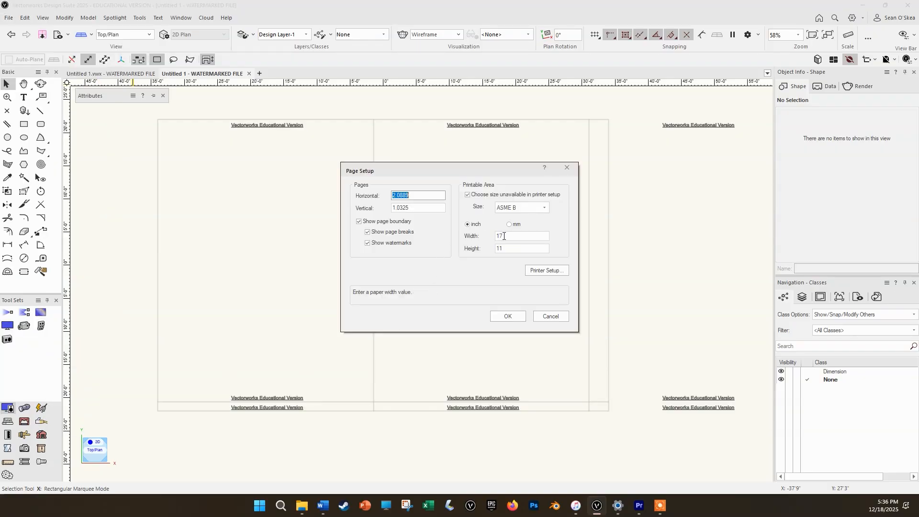
left_click_drag(517, 236, 409, 229)
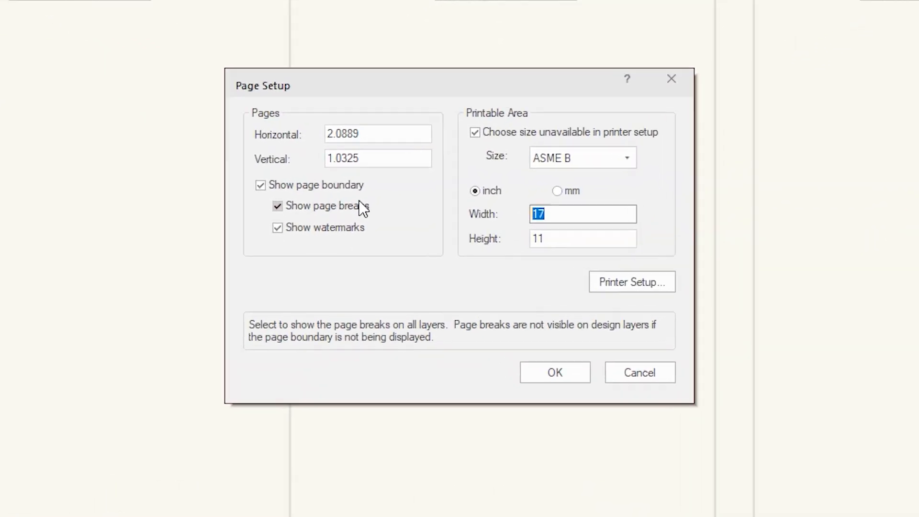
type("16.5")
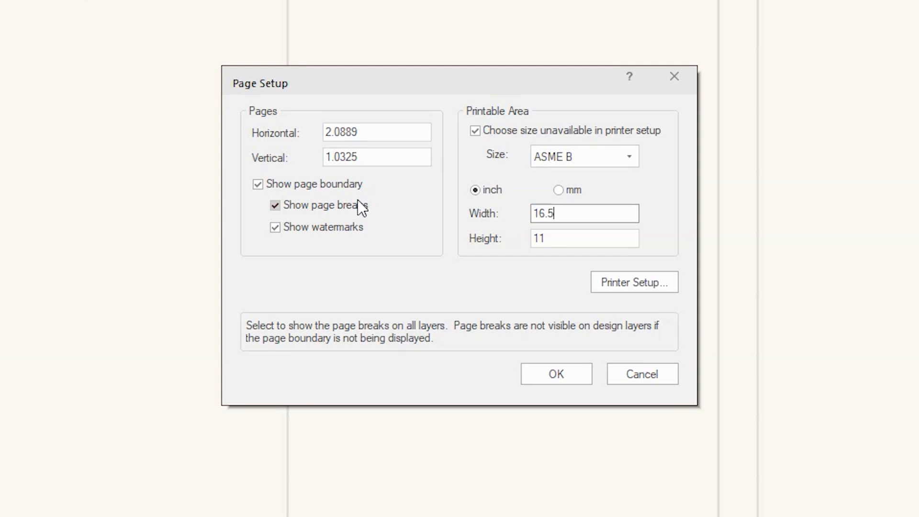
left_click_drag(559, 238, 507, 235)
type("10.5")
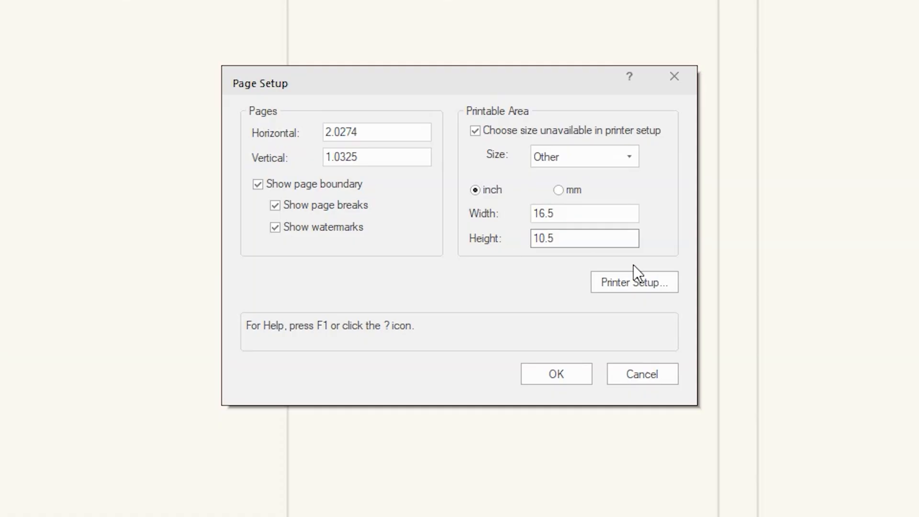
left_click(581, 213)
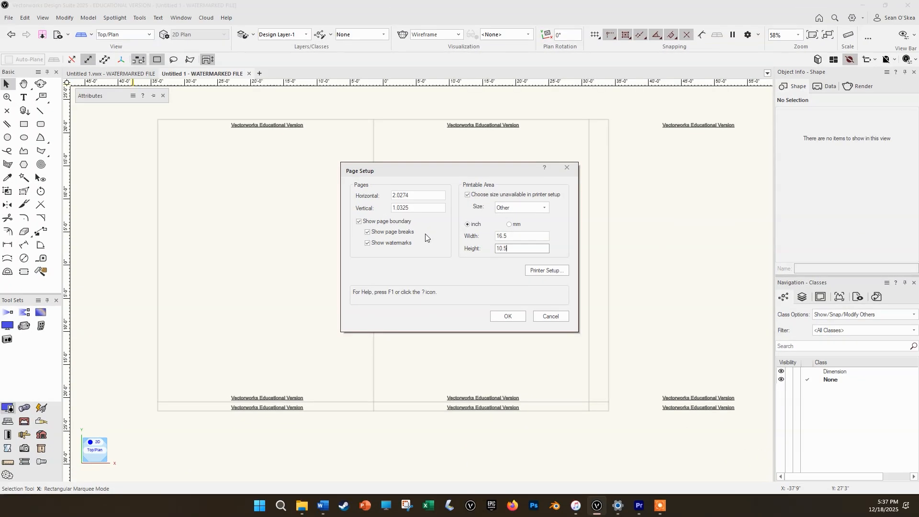
left_click(507, 316)
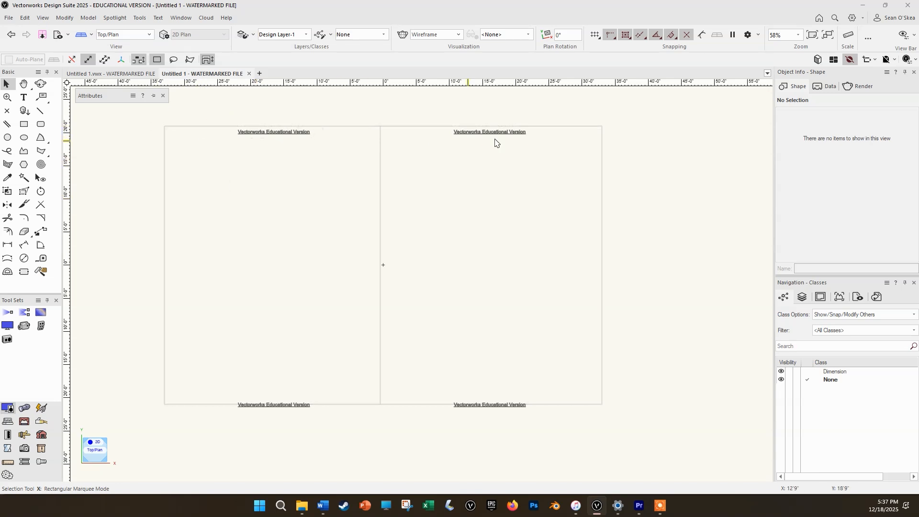
Turn off the display of page breaks in the page setup
left_click(9, 19)
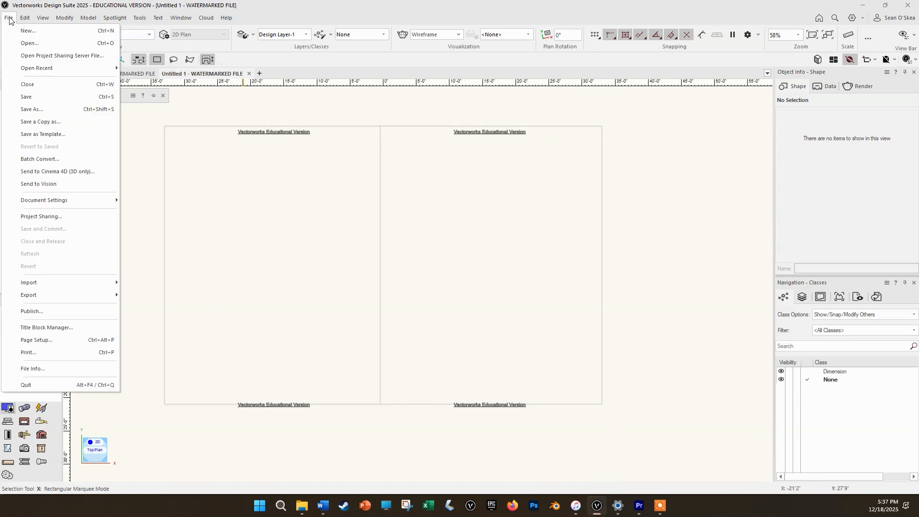
left_click(57, 339)
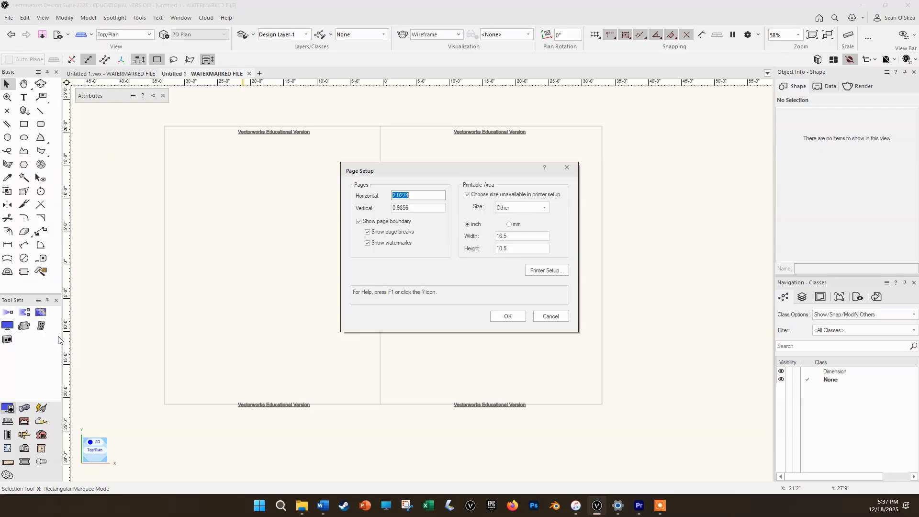
left_click(368, 233)
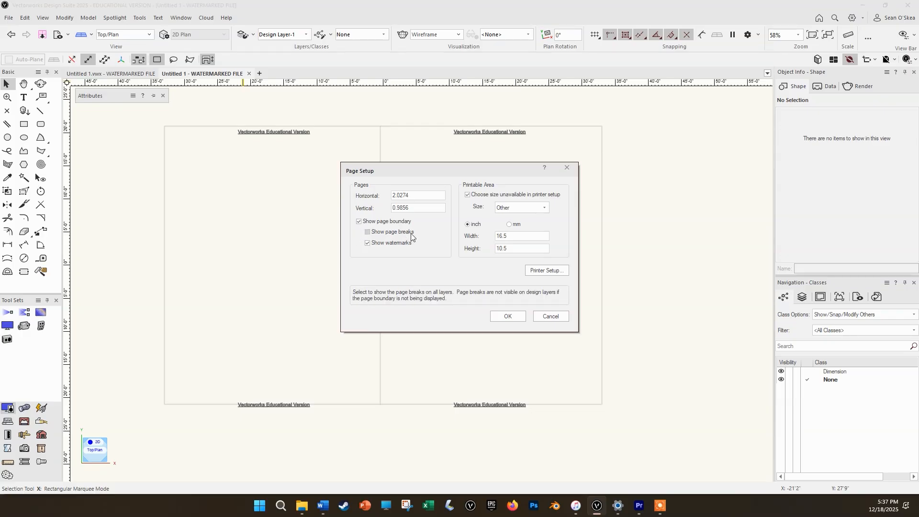
left_click(515, 319)
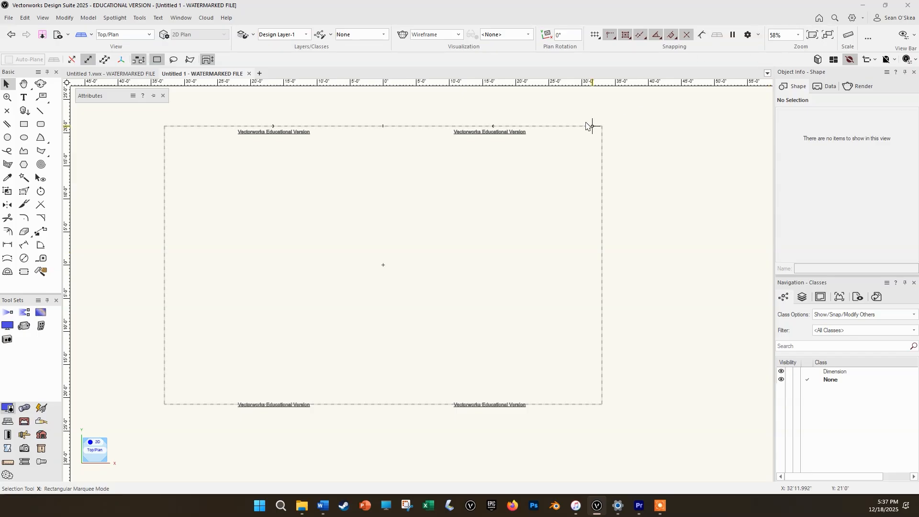
Draw a rectangle about 12'7" wide and 11'4" high near the centre of the page
key("4")
left_click(340, 235)
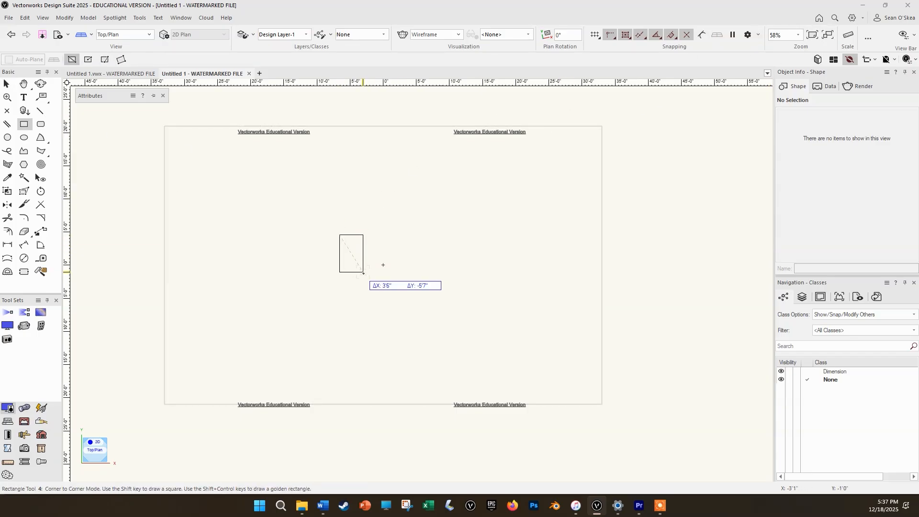
left_click(424, 310)
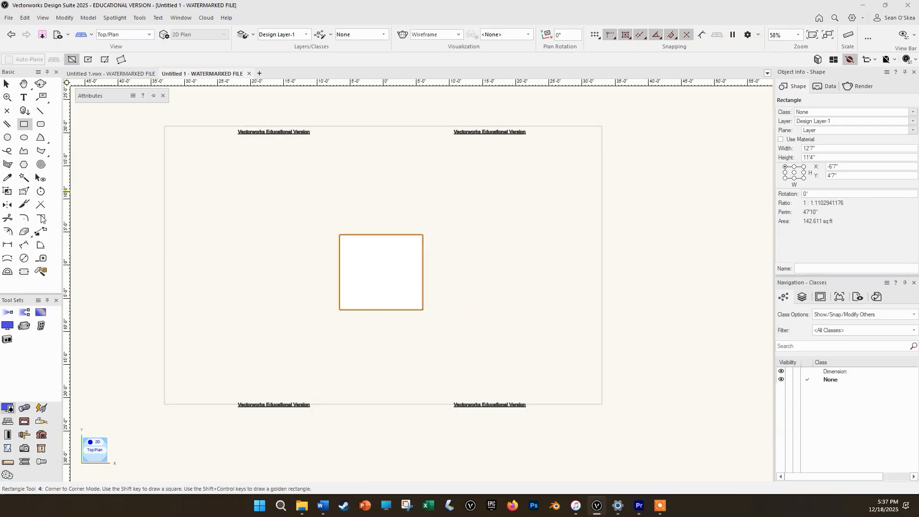
Dimension the rectangle's bottom edge with the Constrained Linear Dimension tool, placing the dimension line below it
left_click(7, 245)
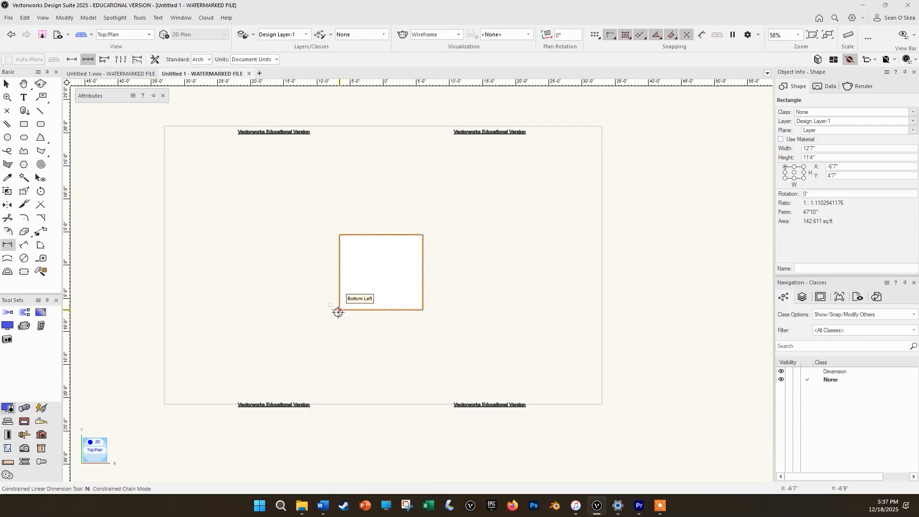
left_click(338, 312)
left_click(423, 310)
left_click(423, 336)
Zoom in and out on the drawing, look at the zoom percentage setting, and fit the view to the page area
scroll(388, 343, "up", 5)
scroll(366, 297, "down", 5)
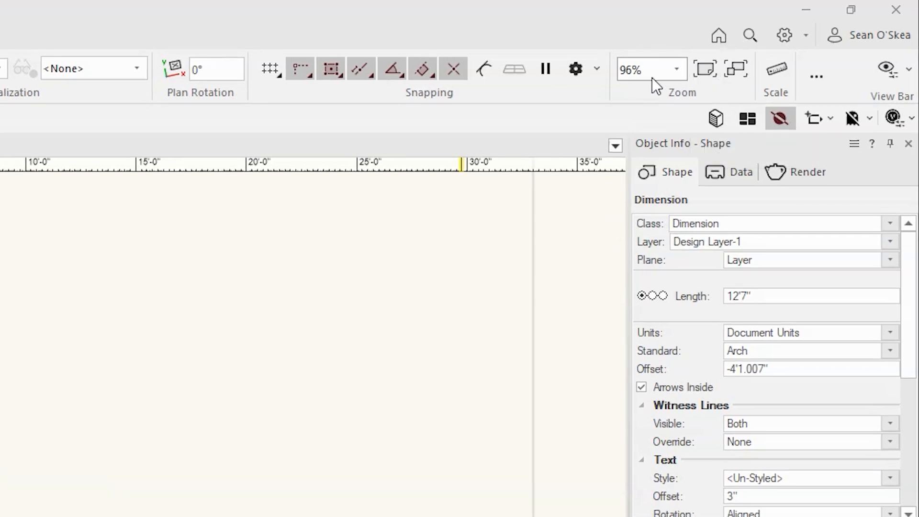
left_click(679, 71)
left_click(680, 72)
key("ctrl")
key("ctrl")
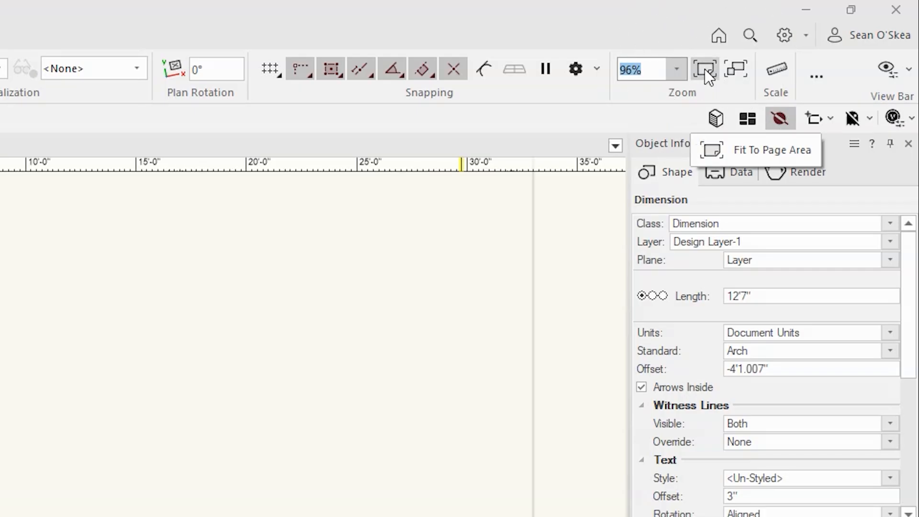
left_click(705, 69)
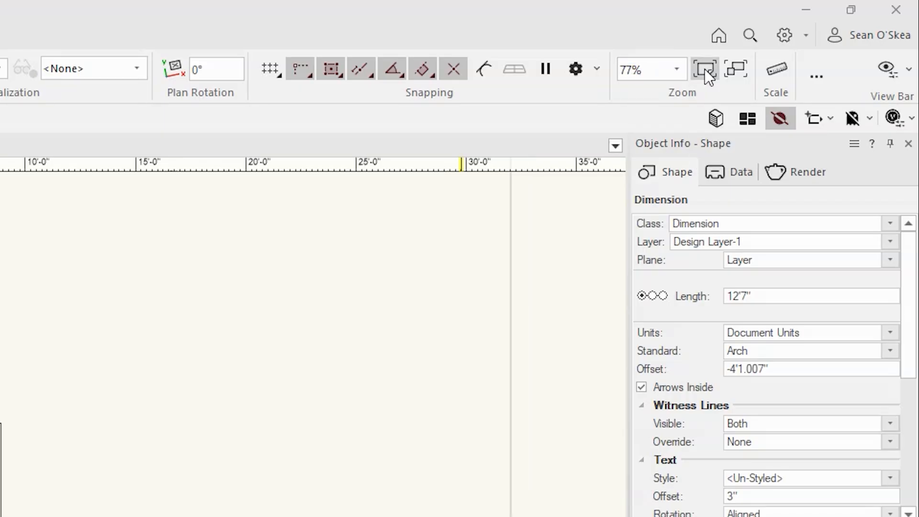
Zoom far out and then far in, restoring the full page each time with Fit To Page Area
scroll(311, 345, "down", 17)
scroll(312, 345, "up", 1)
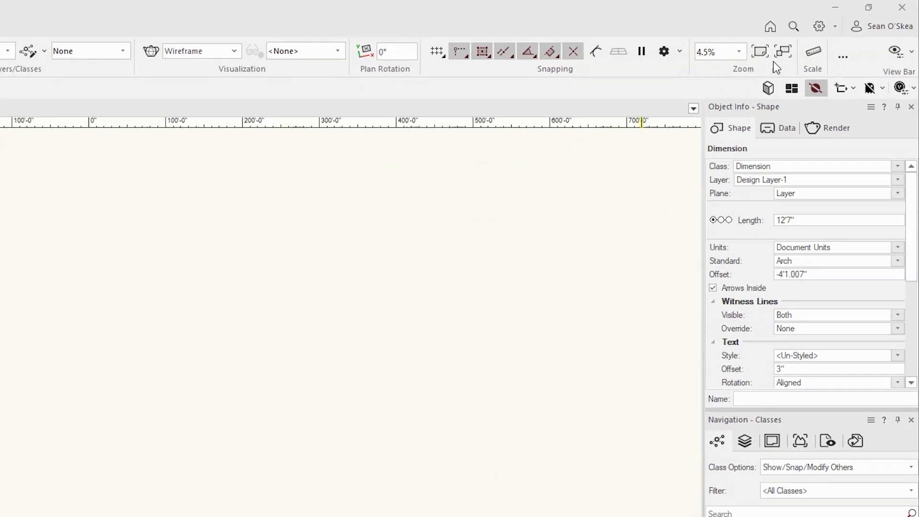
left_click(760, 51)
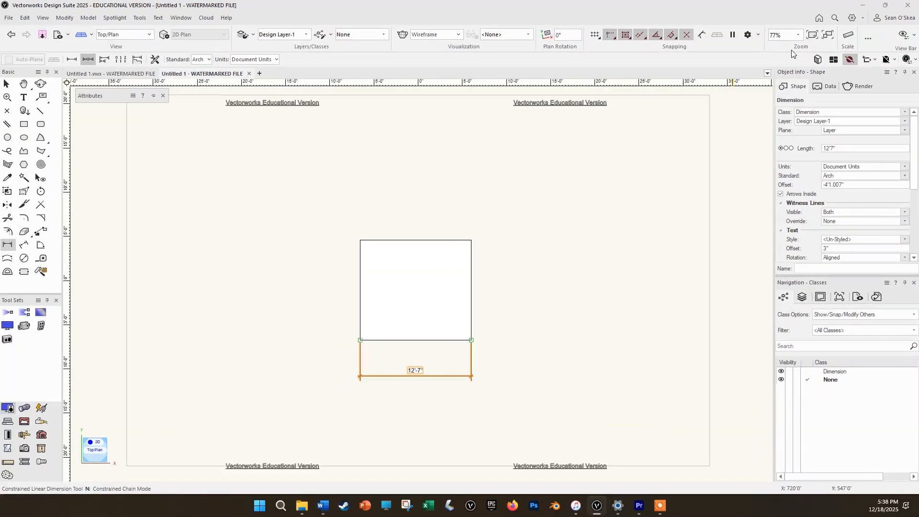
scroll(383, 234, "up", 3)
scroll(385, 236, "up", 7)
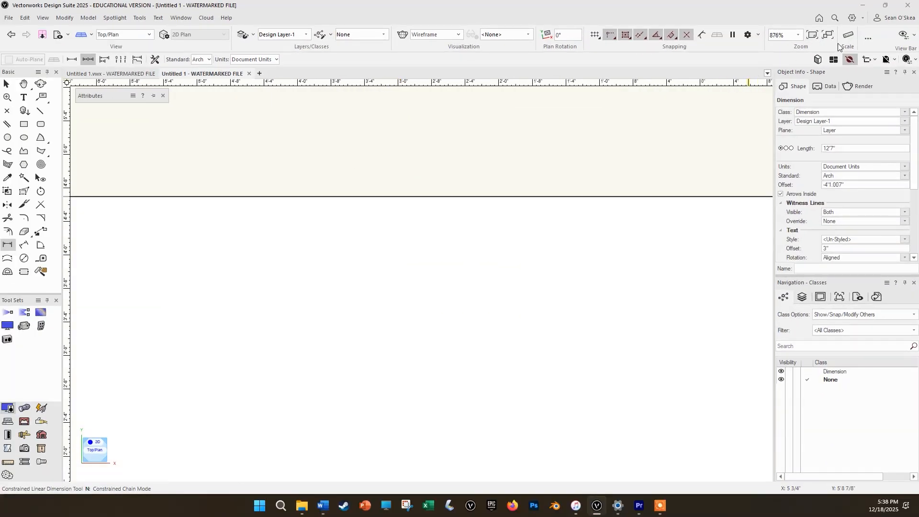
left_click(813, 35)
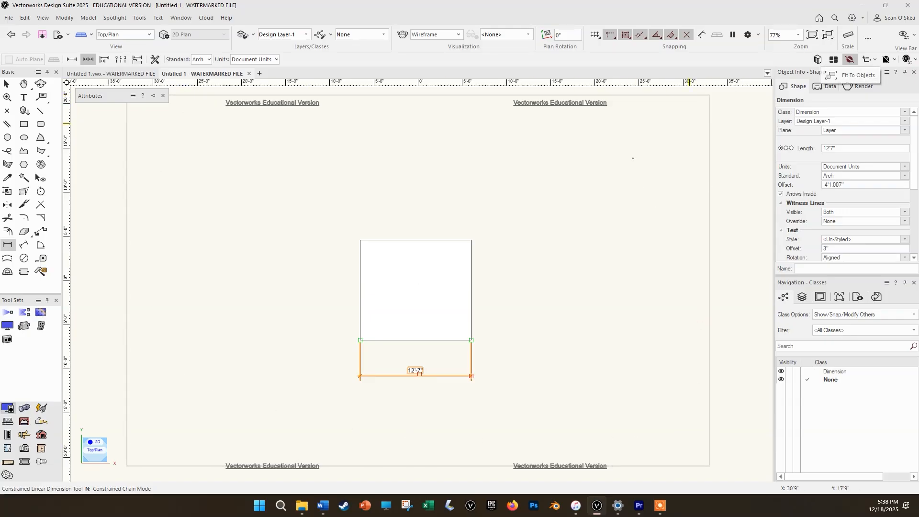
Select the rectangle and fill the view with it using Fit To Objects, both before and after zooming far out
key("x")
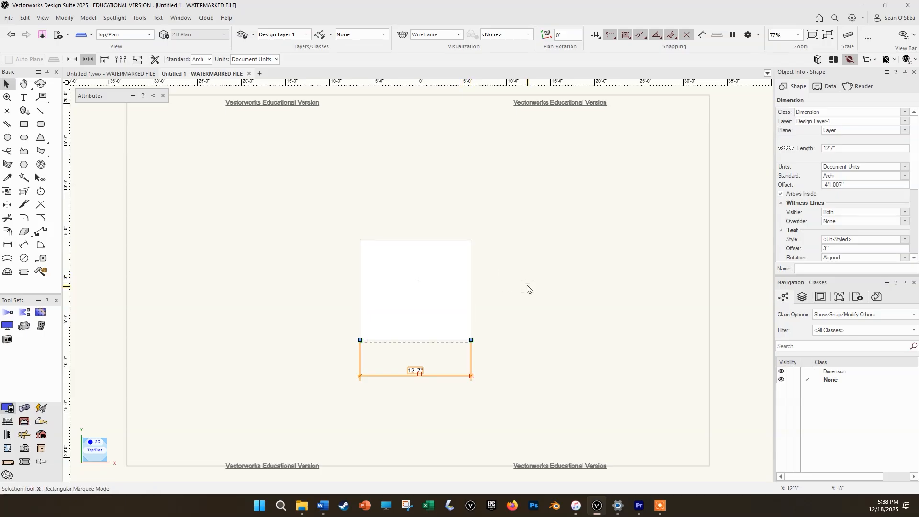
left_click(472, 264)
left_click(829, 35)
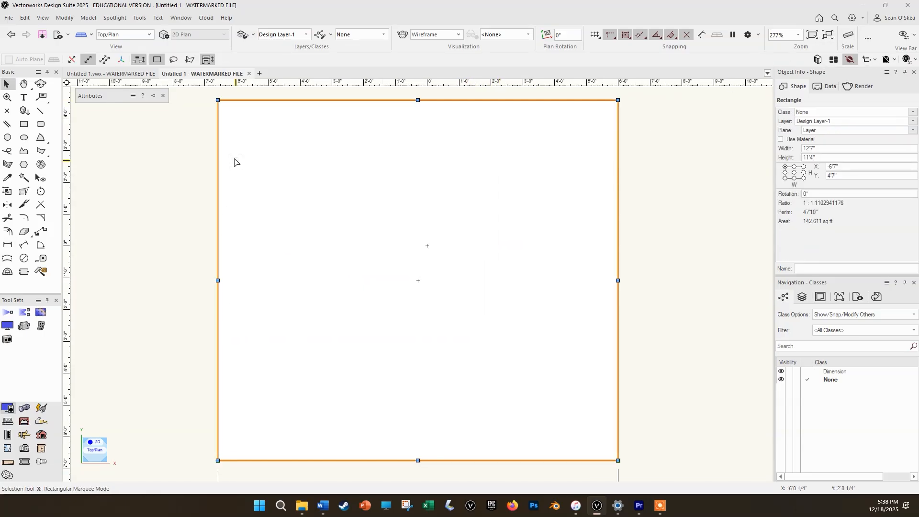
scroll(320, 362, "down", 10)
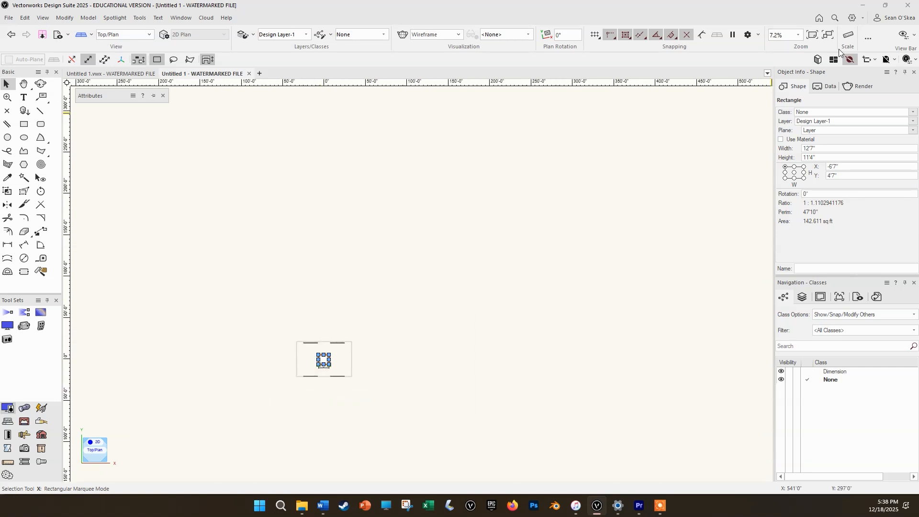
left_click(828, 34)
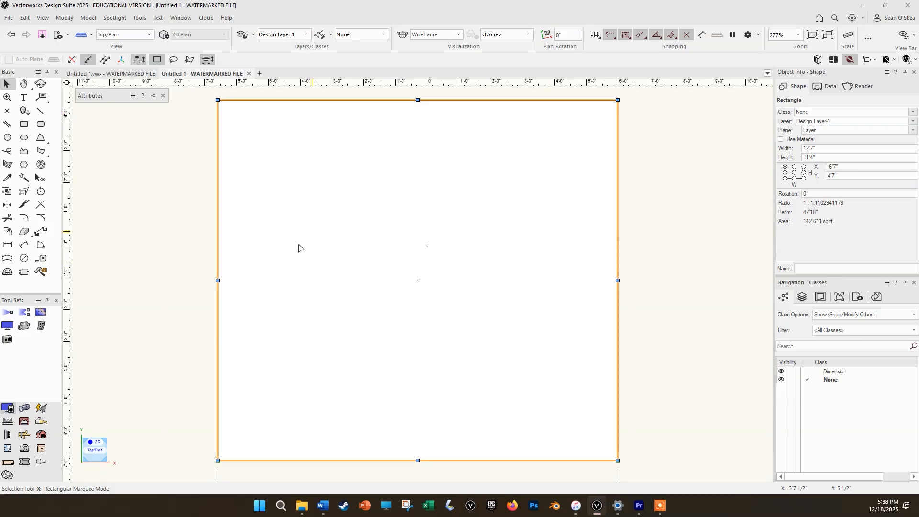
scroll(376, 237, "down", 3)
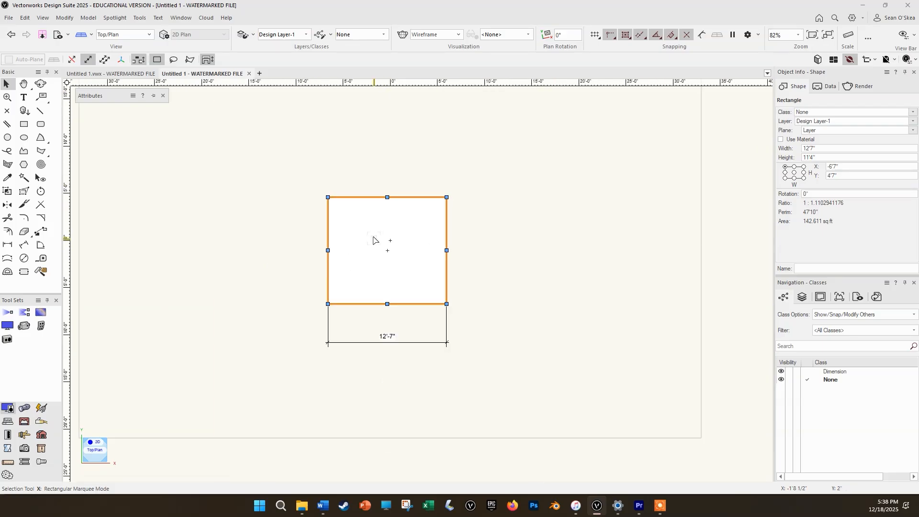
Set the design layer's scale to the imperial 1" option, keeping the text scaled with it
scroll(449, 237, "down", 1)
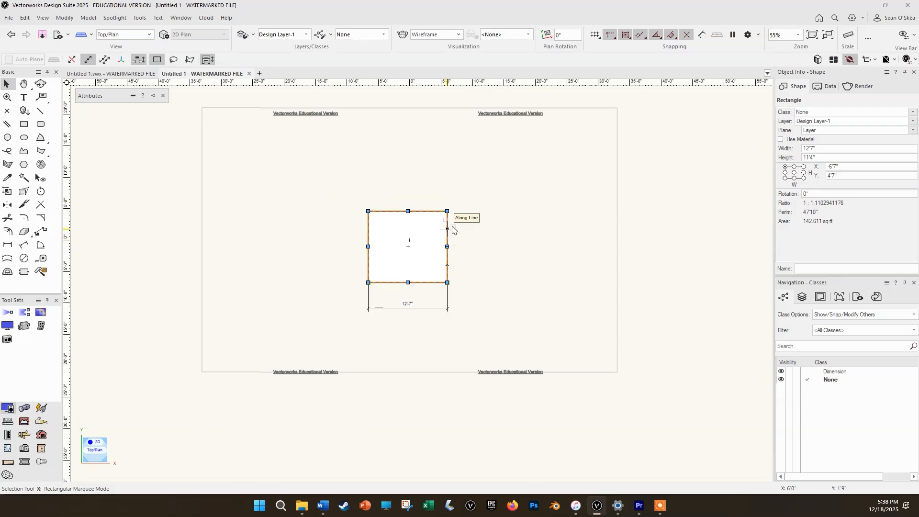
left_click(476, 206)
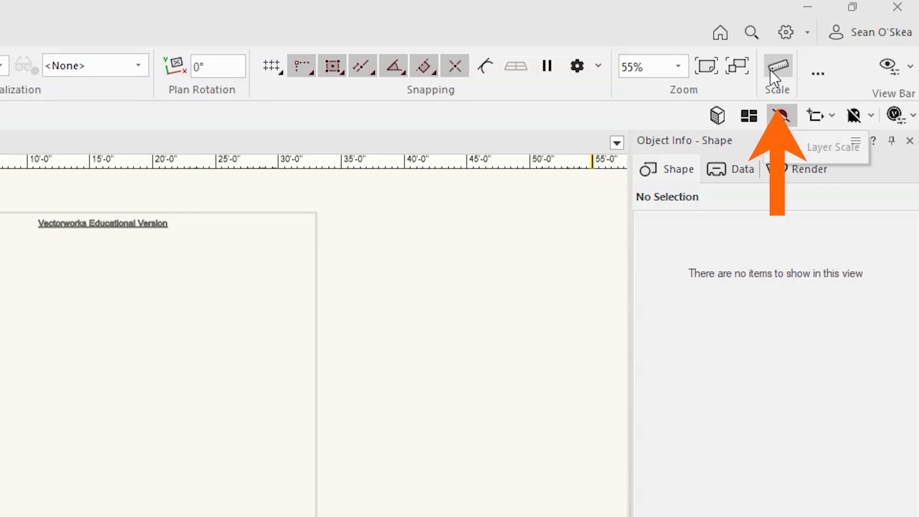
left_click(773, 71)
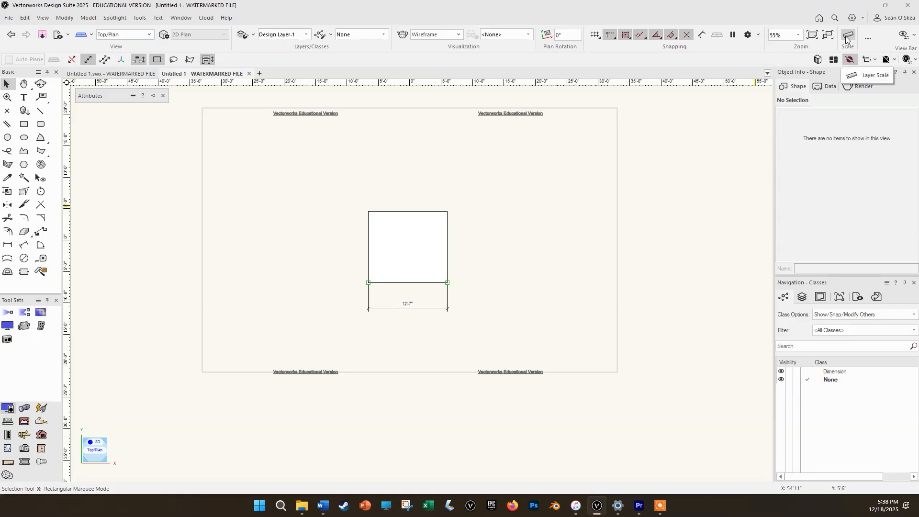
left_click(848, 43)
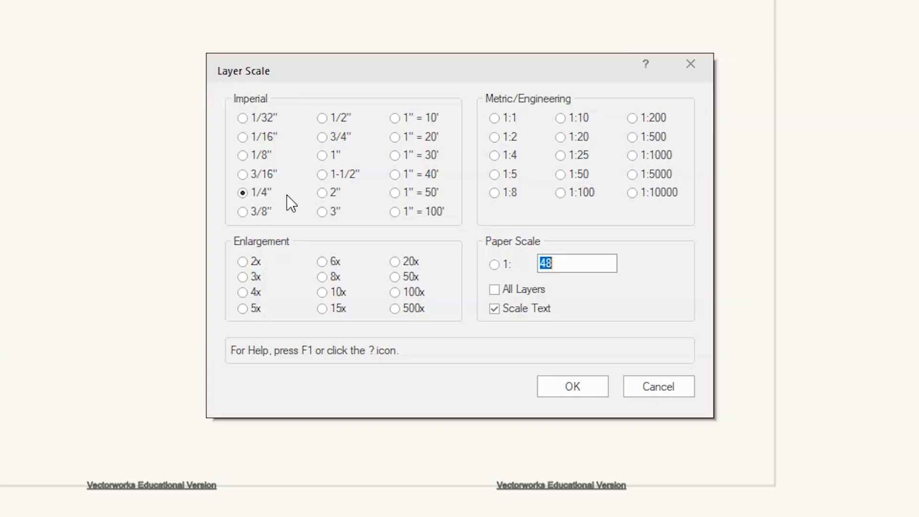
left_click(330, 174)
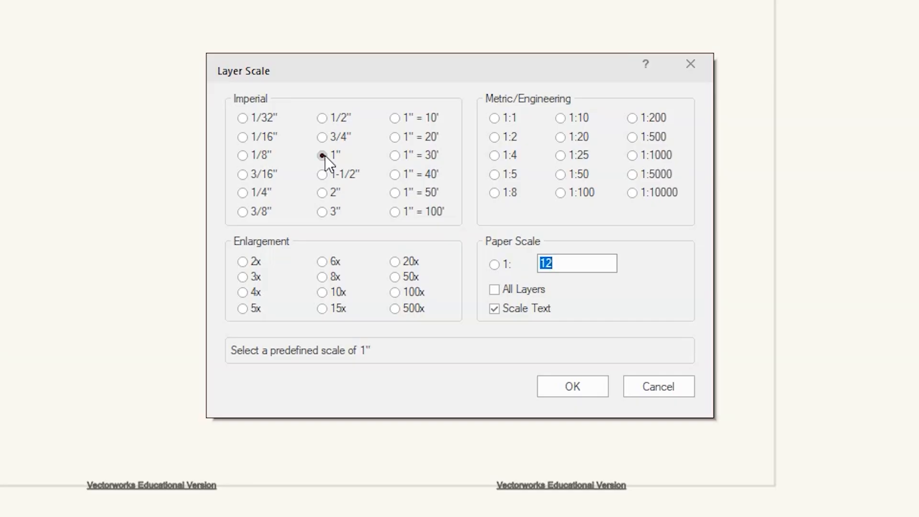
left_click(507, 266)
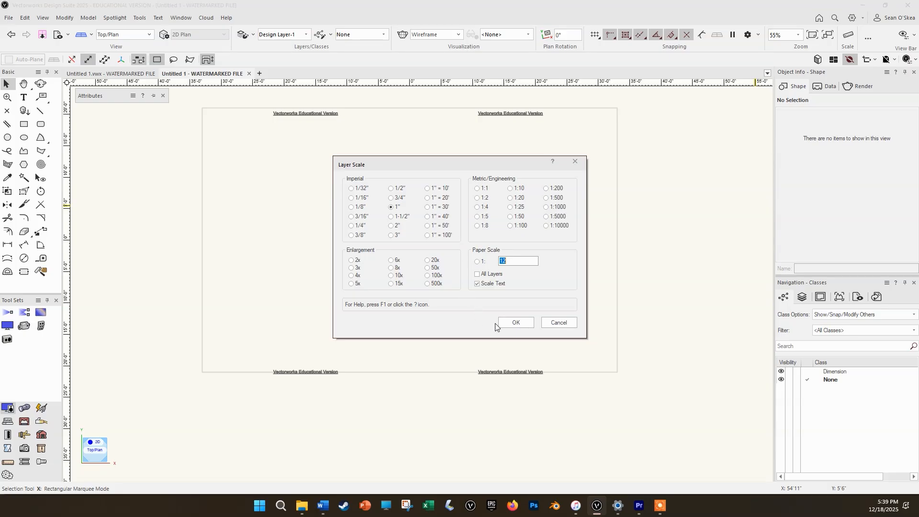
left_click(504, 325)
Shrink the rectangle to about 4'6" wide by 4'8" high so that it fits inside the page area
scroll(430, 342, "down", 2)
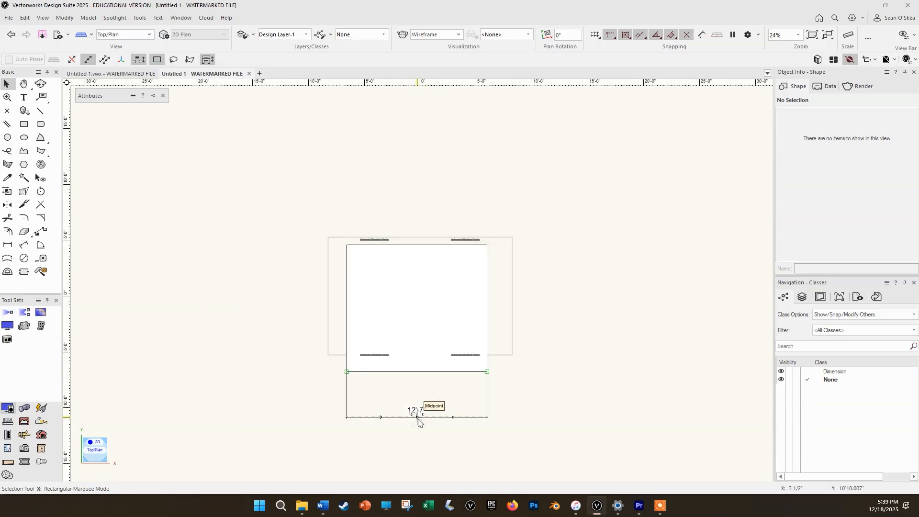
scroll(421, 409, "up", 1)
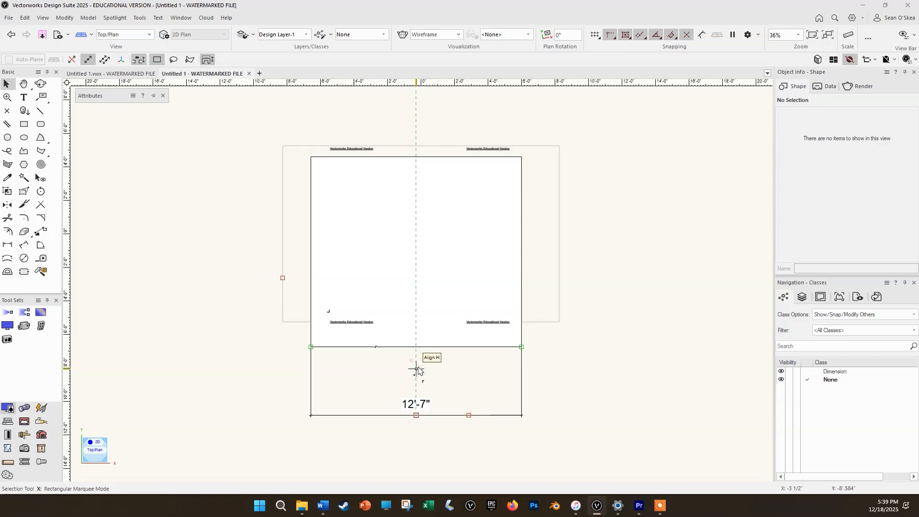
left_click(447, 322)
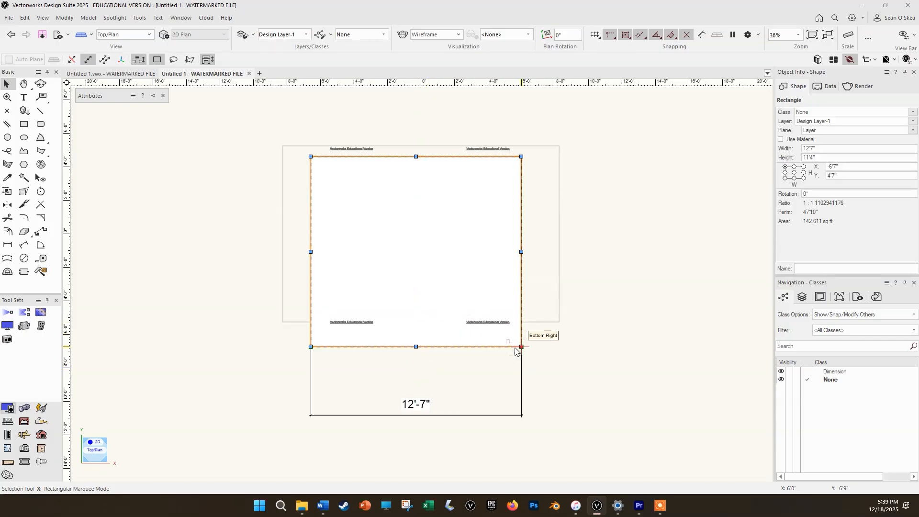
left_click_drag(522, 347, 408, 259)
left_click_drag(406, 206, 456, 206)
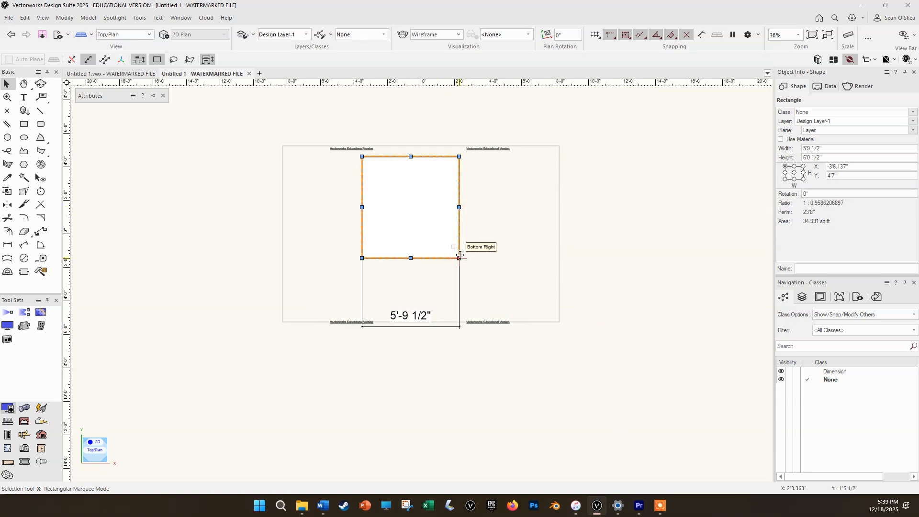
left_click_drag(460, 258, 421, 230)
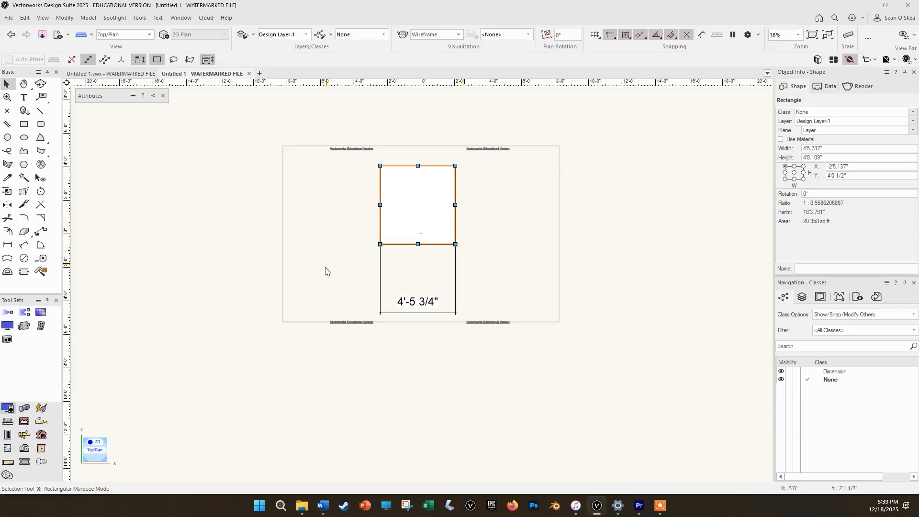
Move the dimension line closer to the rectangle's bottom edge and clear the selection
left_click_drag(439, 310, 449, 279)
key("x")
key("x")
Review the Layer Scale settings again and close them without changing anything
scroll(426, 203, "up", 1)
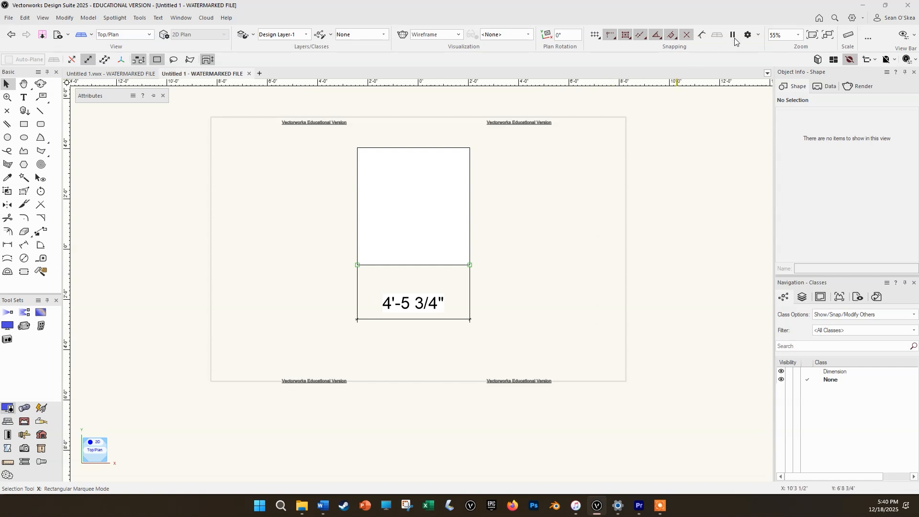
left_click(846, 36)
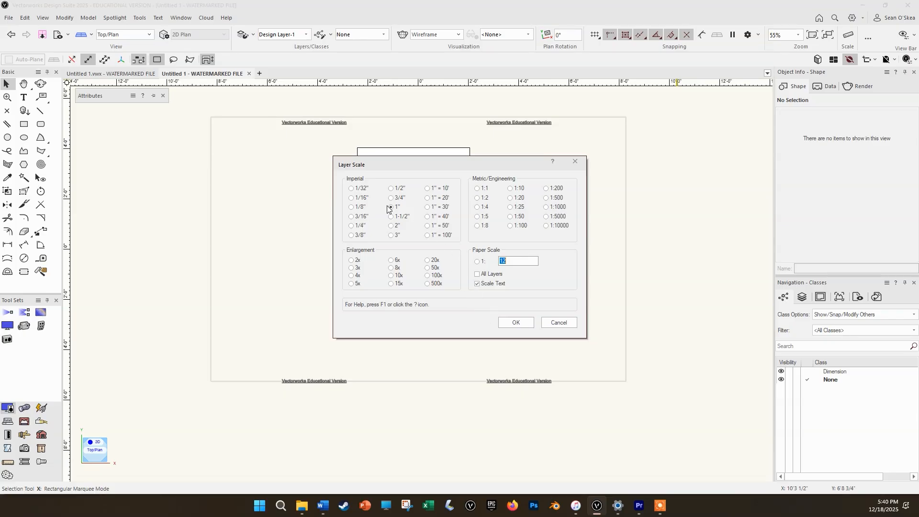
left_click(564, 323)
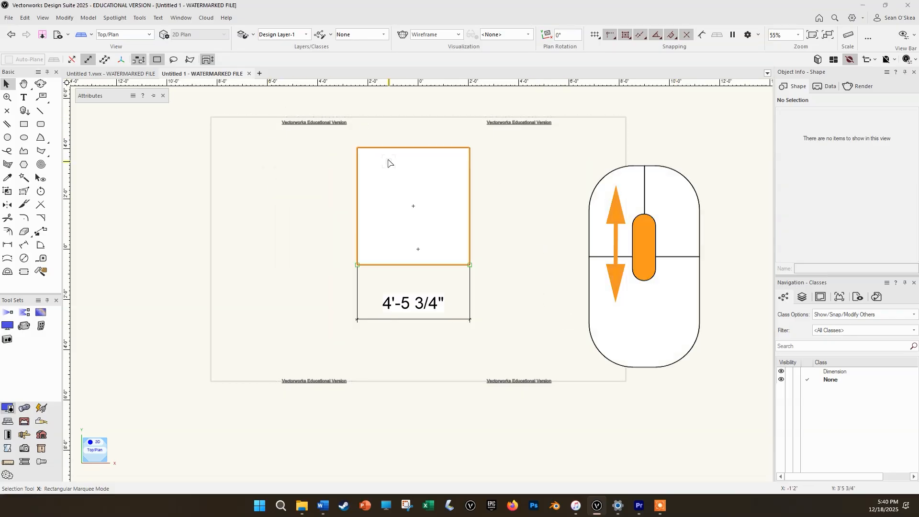
Zoom repeatedly in and out around different points of the rectangle and its dimension
scroll(468, 263, "up", 5)
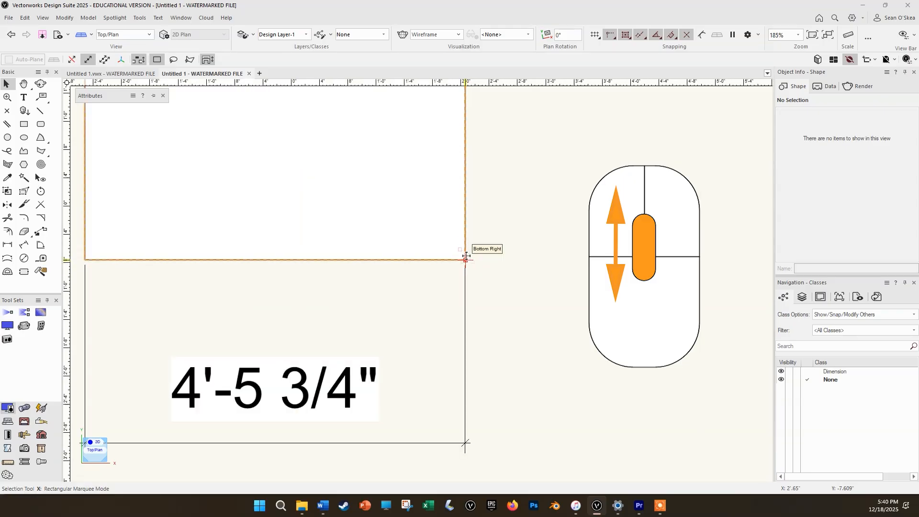
scroll(461, 265, "down", 2)
scroll(460, 265, "down", 7)
scroll(411, 214, "up", 4)
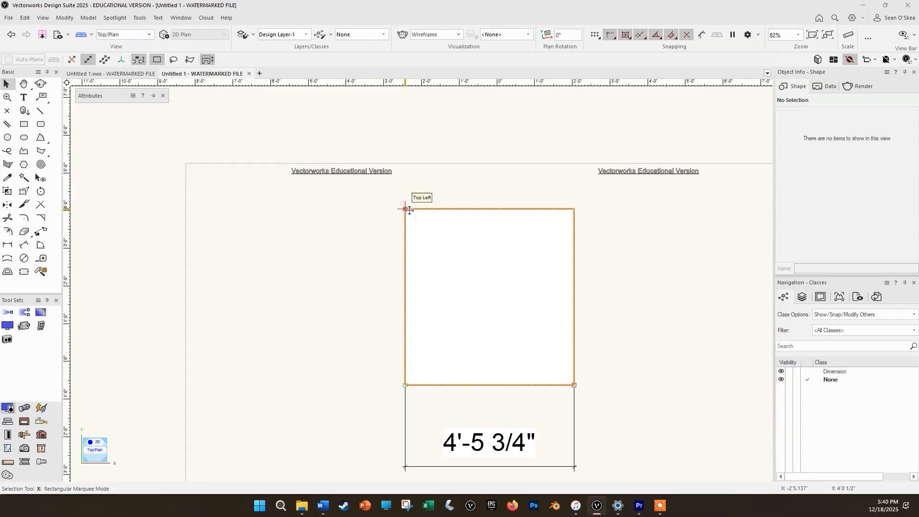
scroll(398, 205, "down", 6)
scroll(402, 253, "up", 10)
scroll(413, 238, "down", 3)
scroll(413, 238, "down", 6)
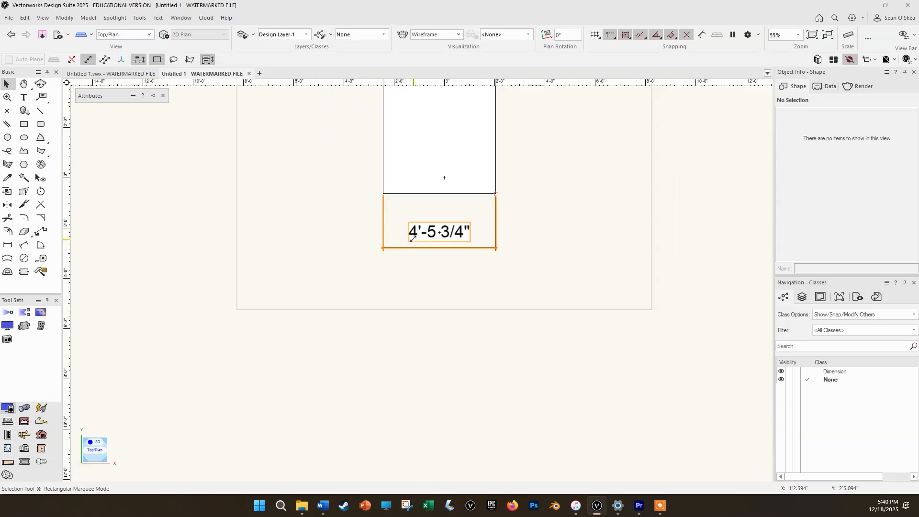
scroll(446, 194, "up", 4)
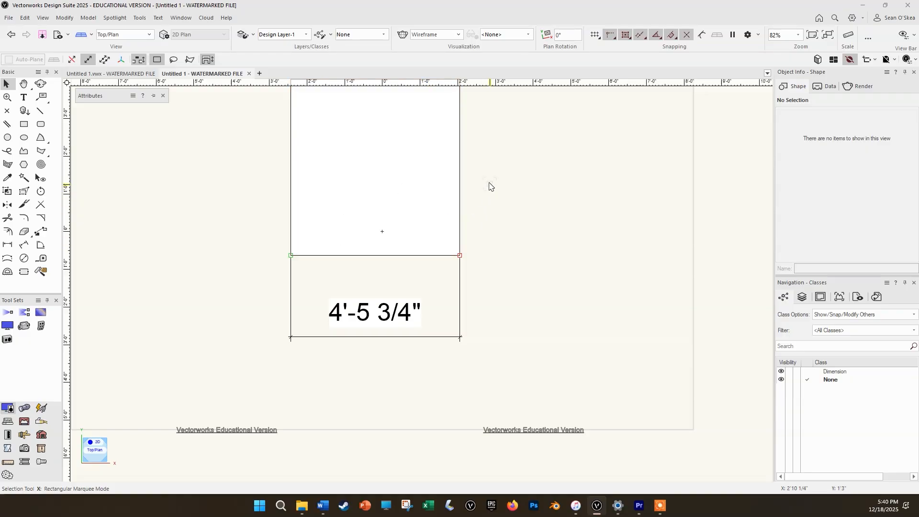
Shift the drawing with the Pan tool until the whole rectangle is in view, and return to the Selection tool
key("h")
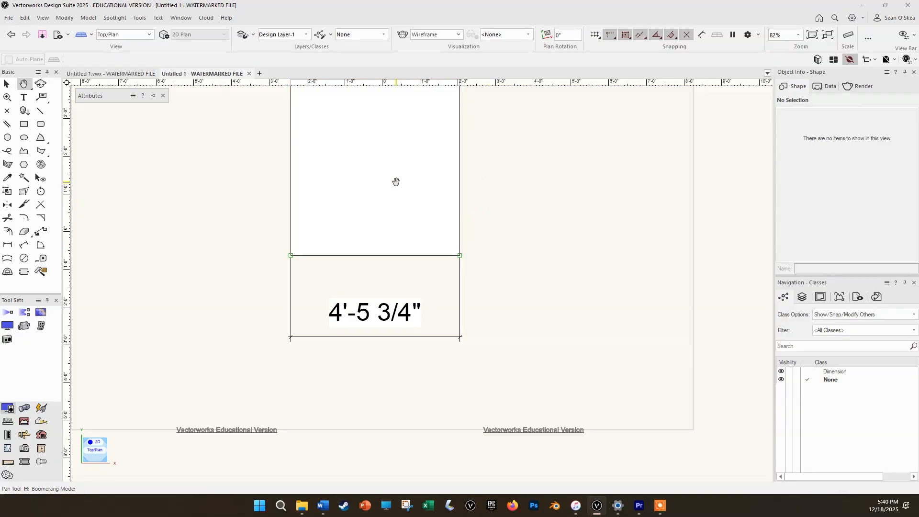
mouse_move(440, 164)
left_mouse_down()
mouse_move(575, 254)
mouse_move(310, 188)
mouse_move(488, 213)
mouse_move(60, 204)
mouse_move(642, 228)
mouse_move(838, 225)
mouse_move(464, 193)
left_mouse_up()
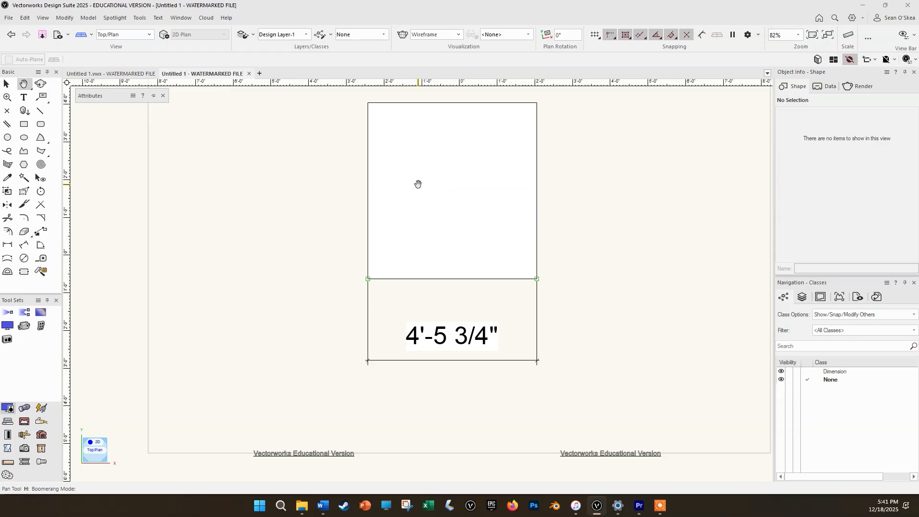
key("x")
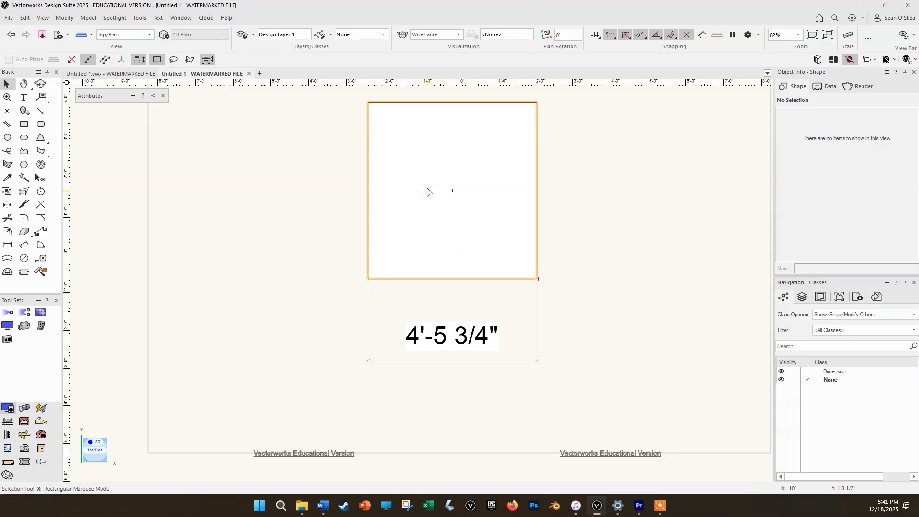
left_click(24, 84)
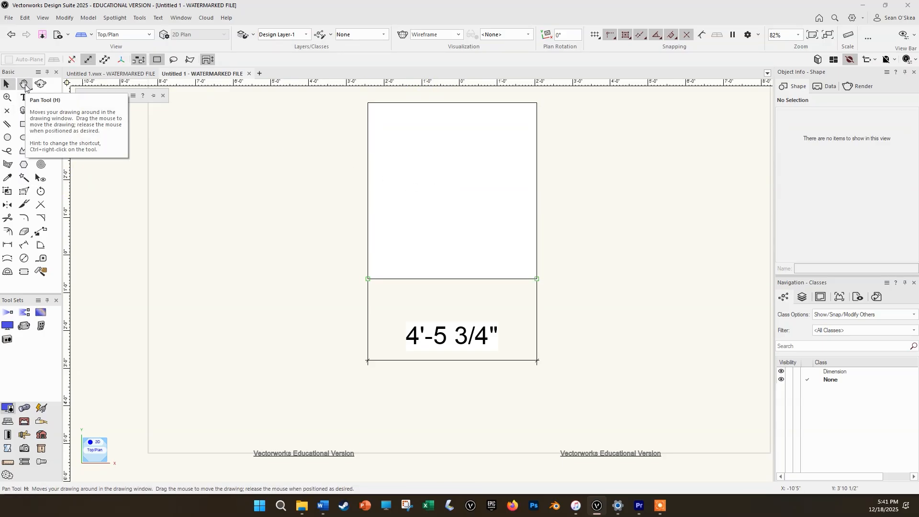
key("x")
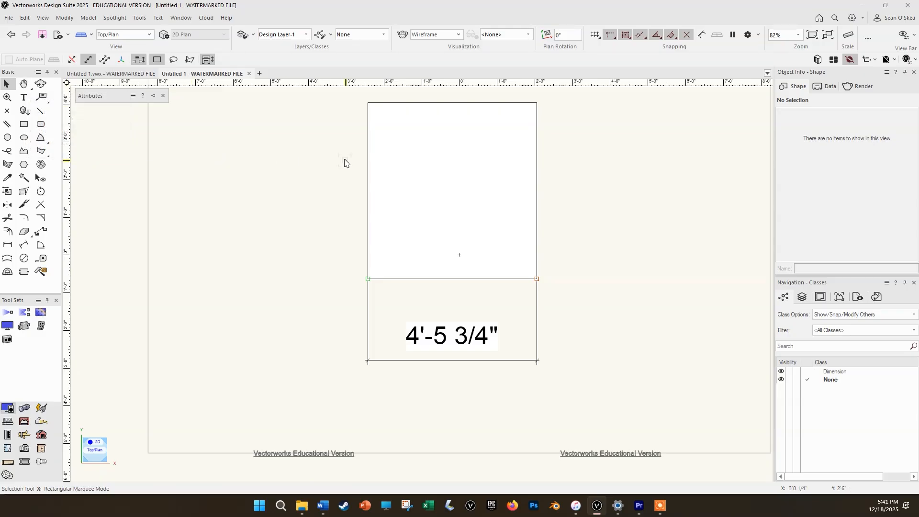
Pan and zoom the drawing until the whole page area is in view
key("h")
mouse_move(323, 183)
left_mouse_down()
mouse_move(445, 195)
mouse_move(472, 186)
mouse_move(403, 220)
mouse_move(361, 285)
mouse_move(254, 166)
left_mouse_up()
left_click_drag(361, 266, 424, 282)
scroll(424, 281, "down", 2)
scroll(425, 281, "up", 1)
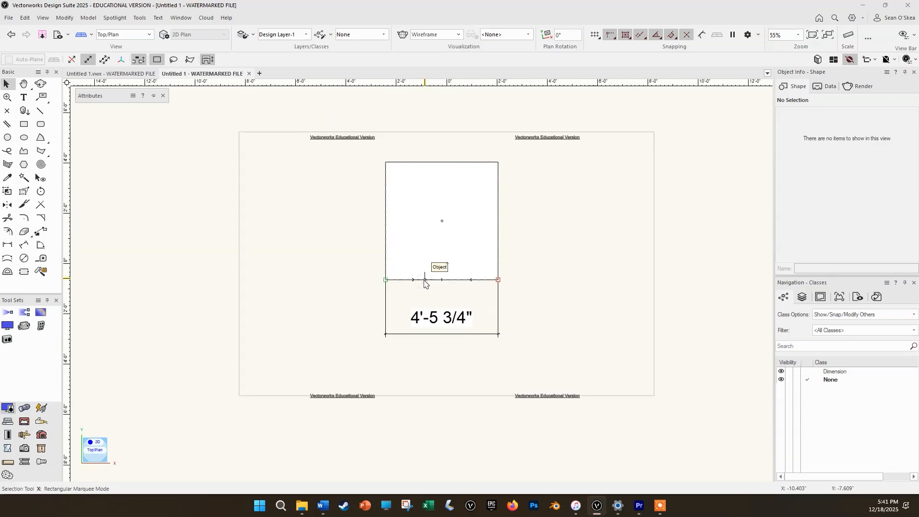
scroll(425, 283, "up", 2)
scroll(318, 261, "down", 1)
scroll(320, 287, "down", 1)
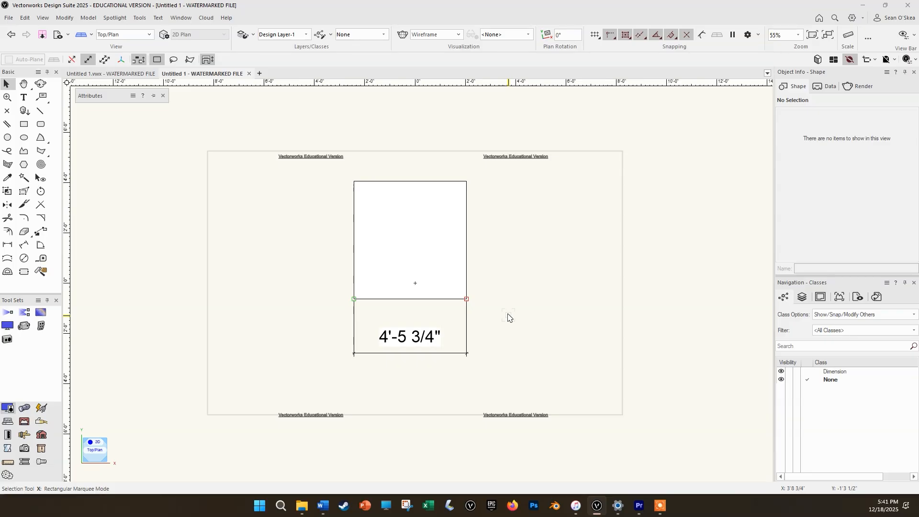
View the drawing in Right Isometric, and return to the Top/Plan view
key("3")
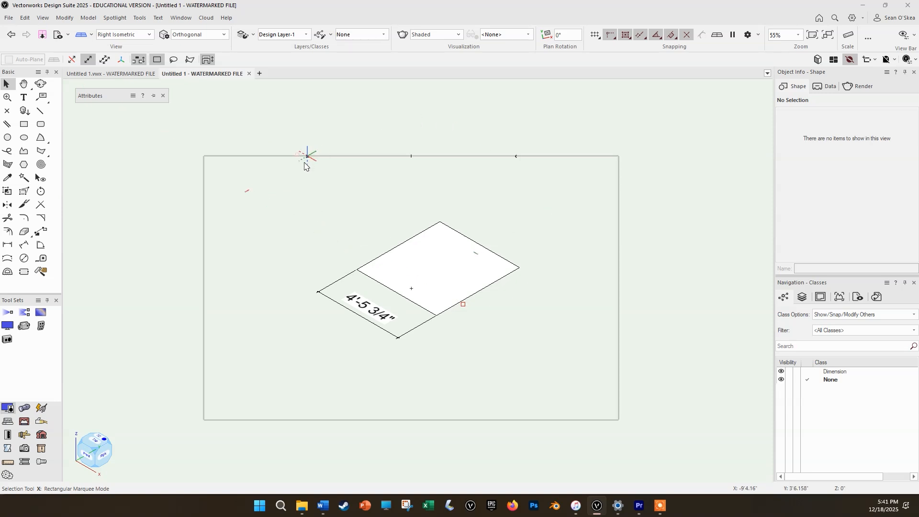
key("F5")
key("F5")
key("F5")
key("F5")
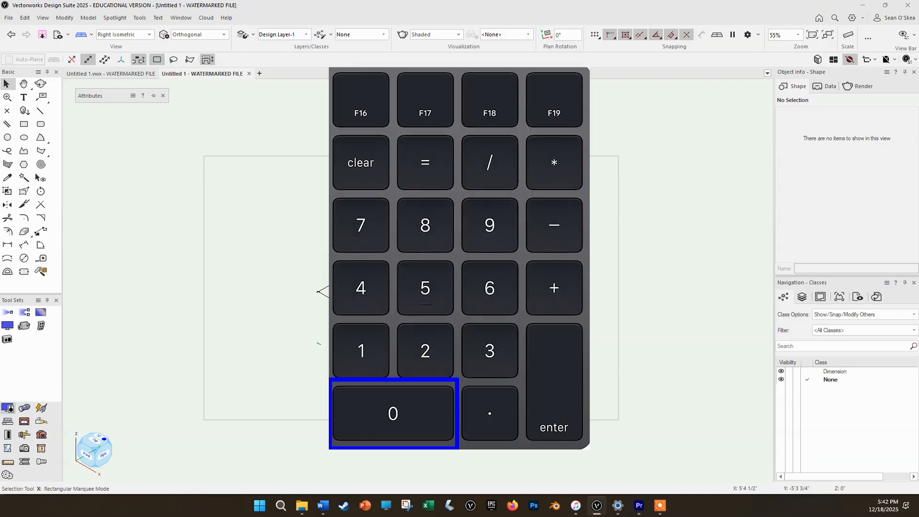
left_click(151, 35)
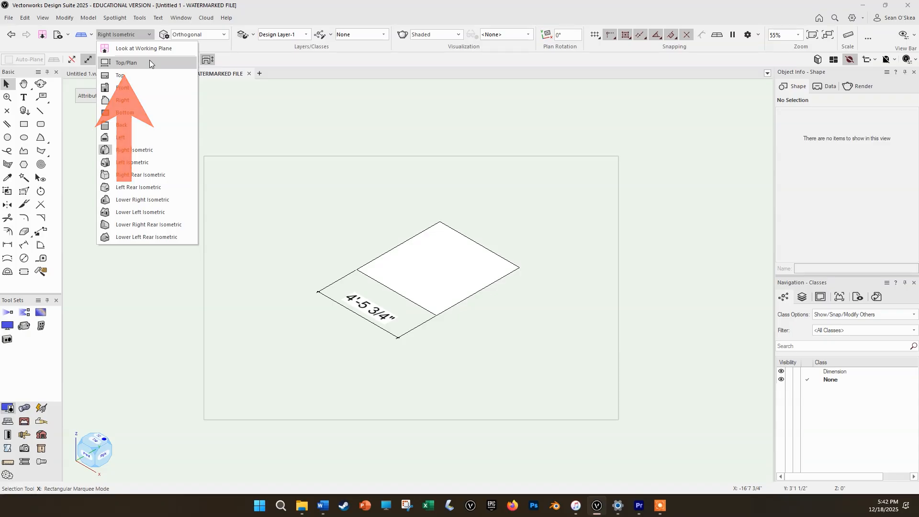
left_click(150, 61)
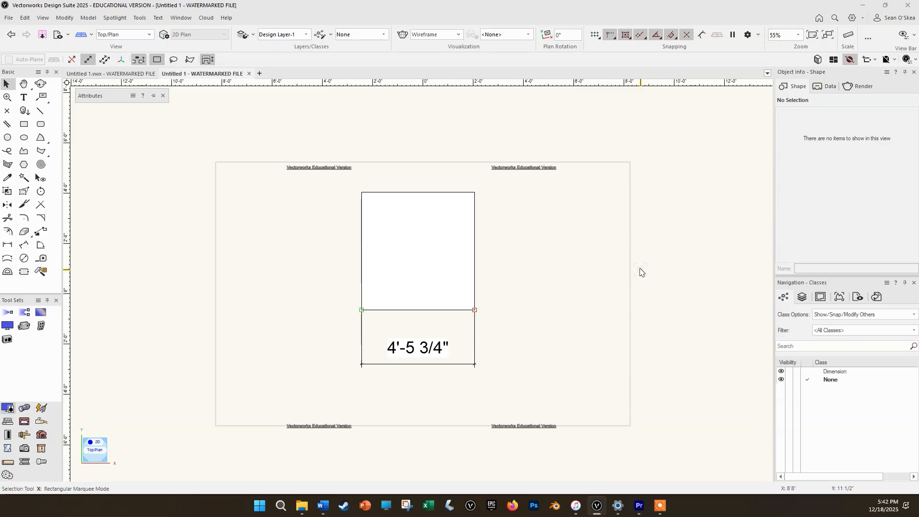
Start saving the drawing file
left_click(13, 20)
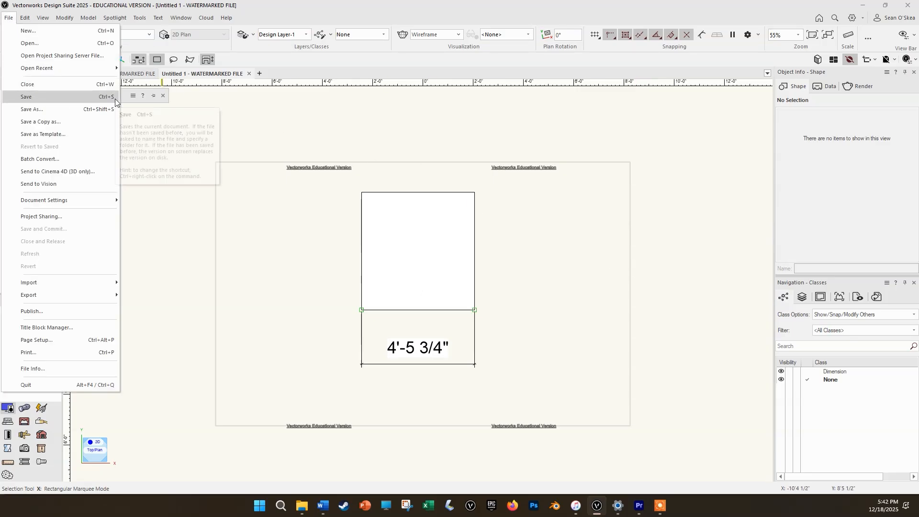